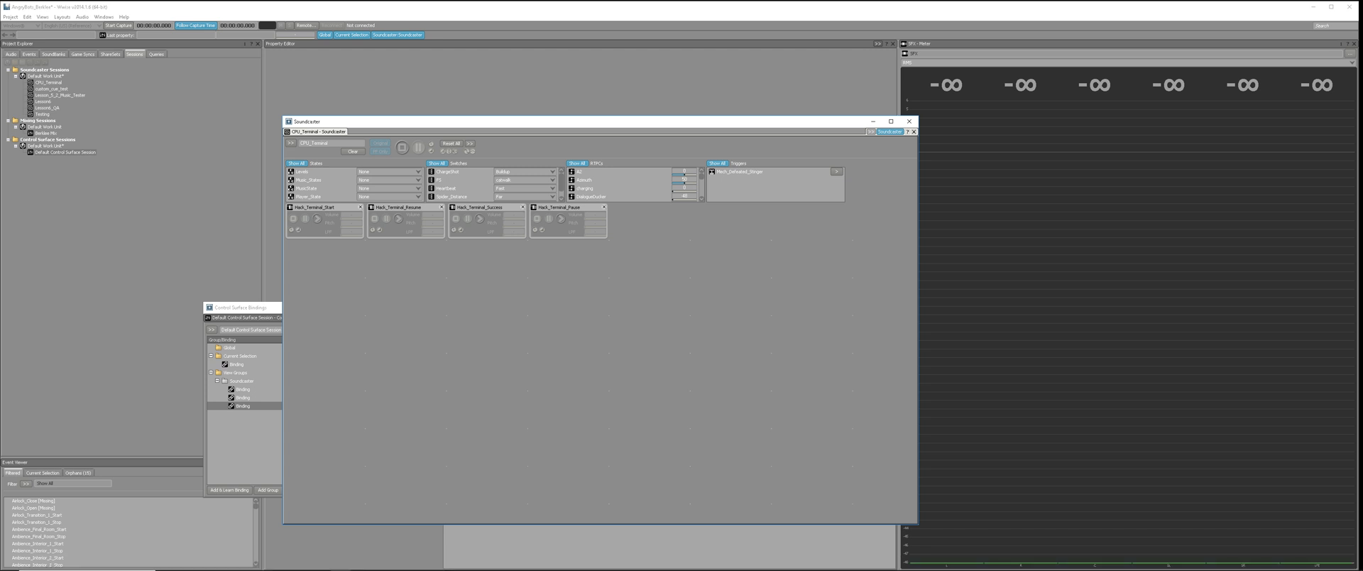
Check the Novation device's MIDI port options in the Control Surface Devices settings and leave them as set.
left_click_drag(568, 121, 713, 107)
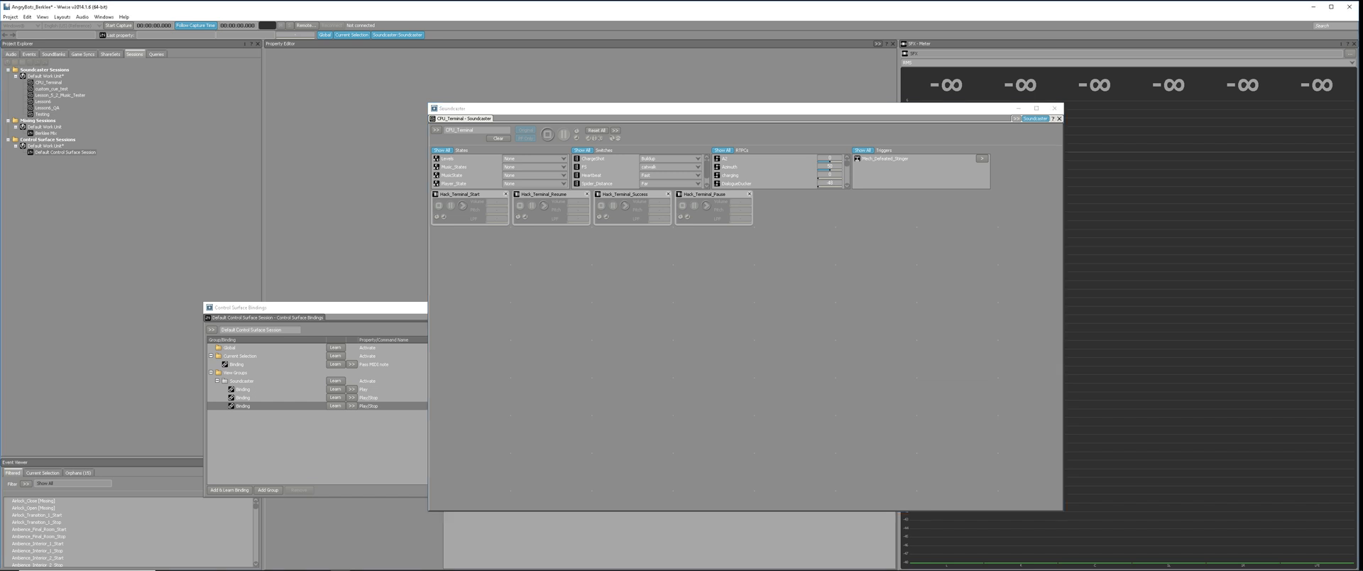
left_click(11, 16)
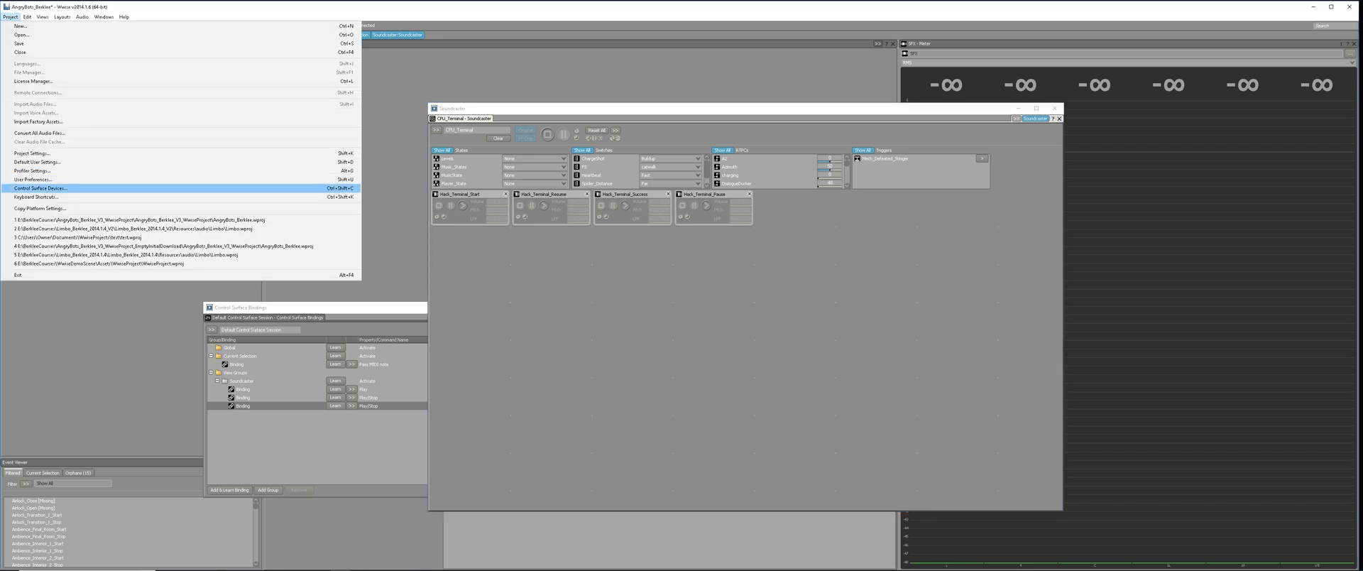
left_click(41, 188)
left_click_drag(561, 235, 103, 177)
left_click(91, 215)
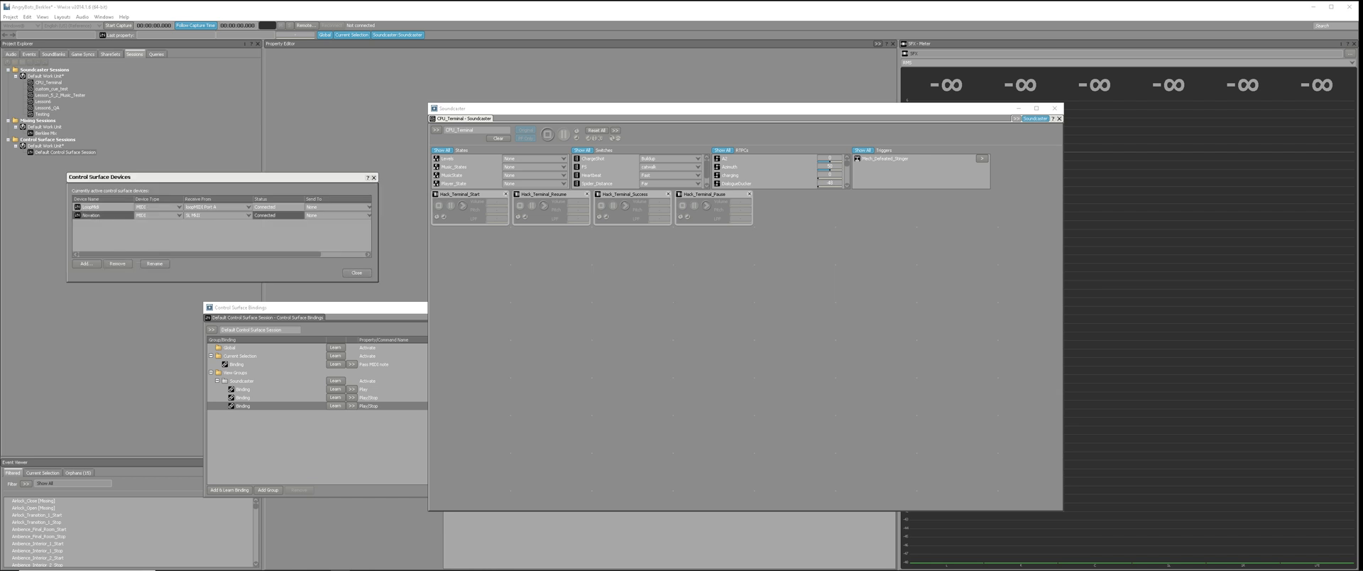
left_click(249, 215)
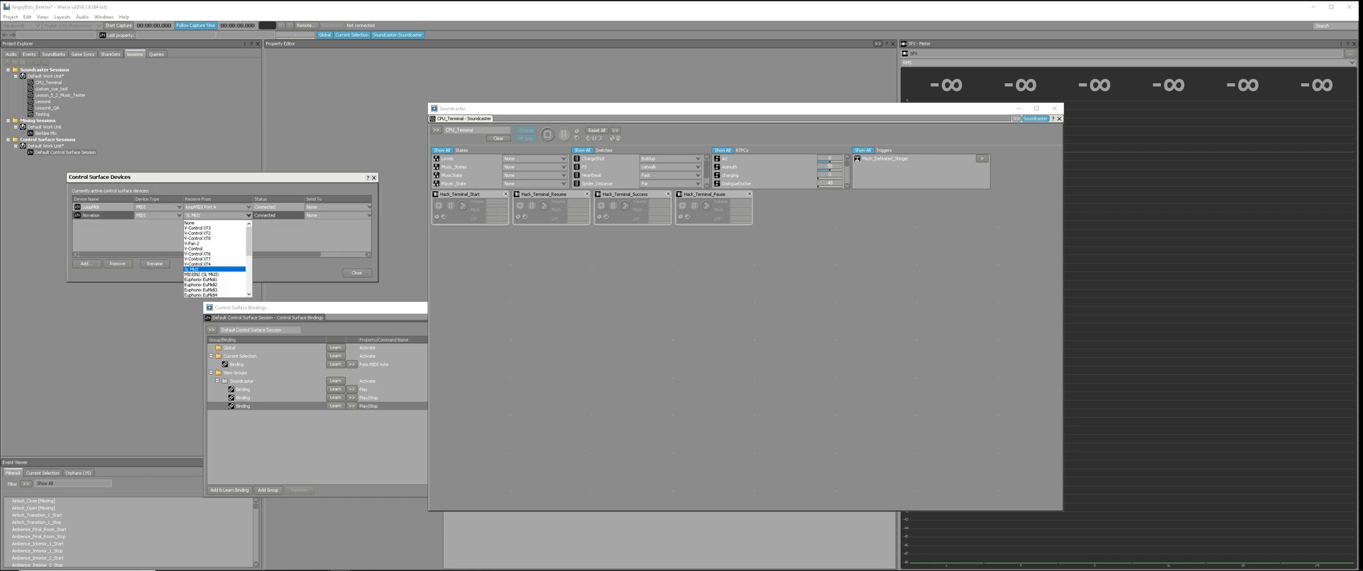
left_click(249, 215)
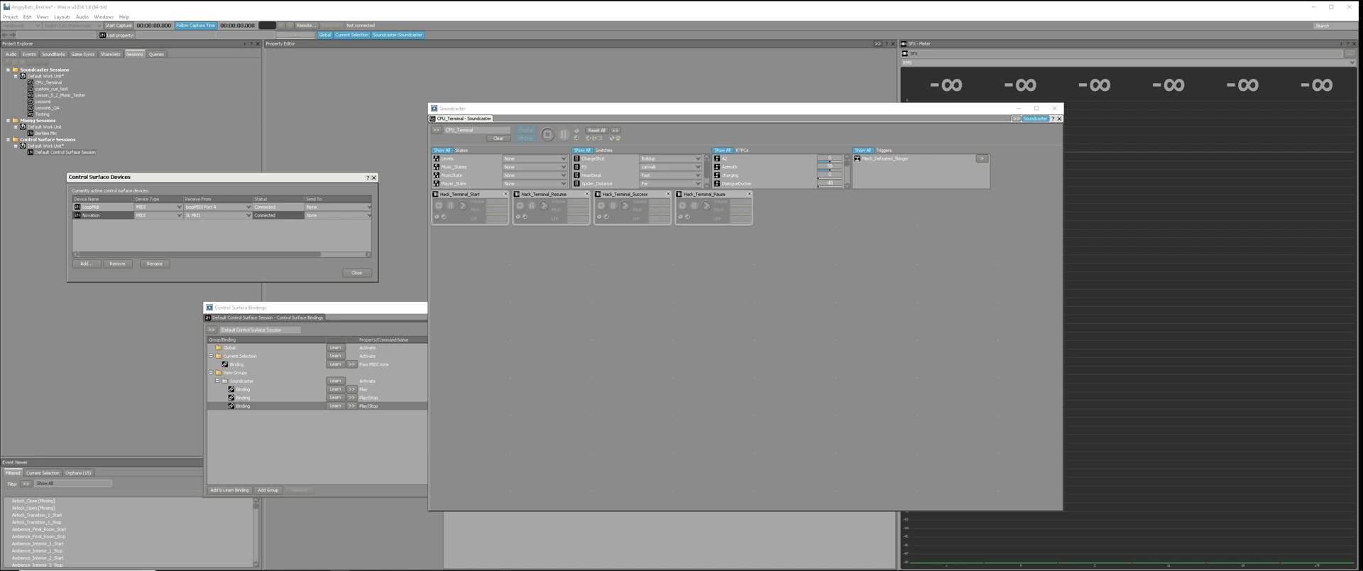
left_click(356, 272)
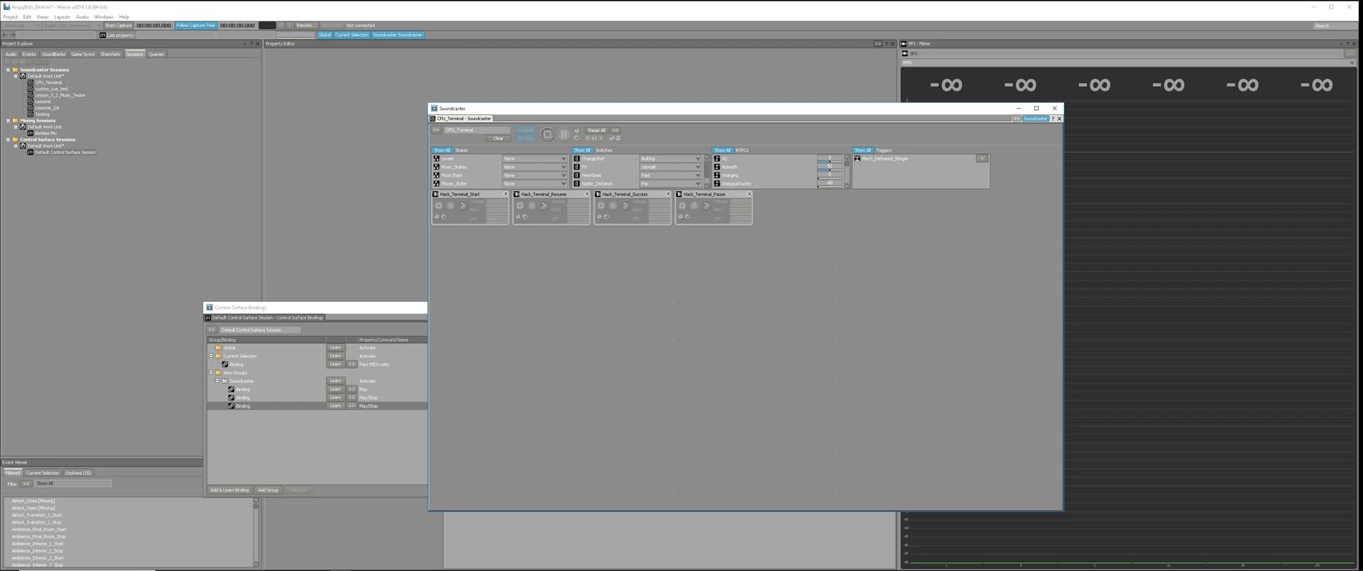
Place the Control Surface Bindings window beside the Soundcaster and open the Default Control Surface Session from the project's sessions.
left_click_drag(327, 308, 181, 238)
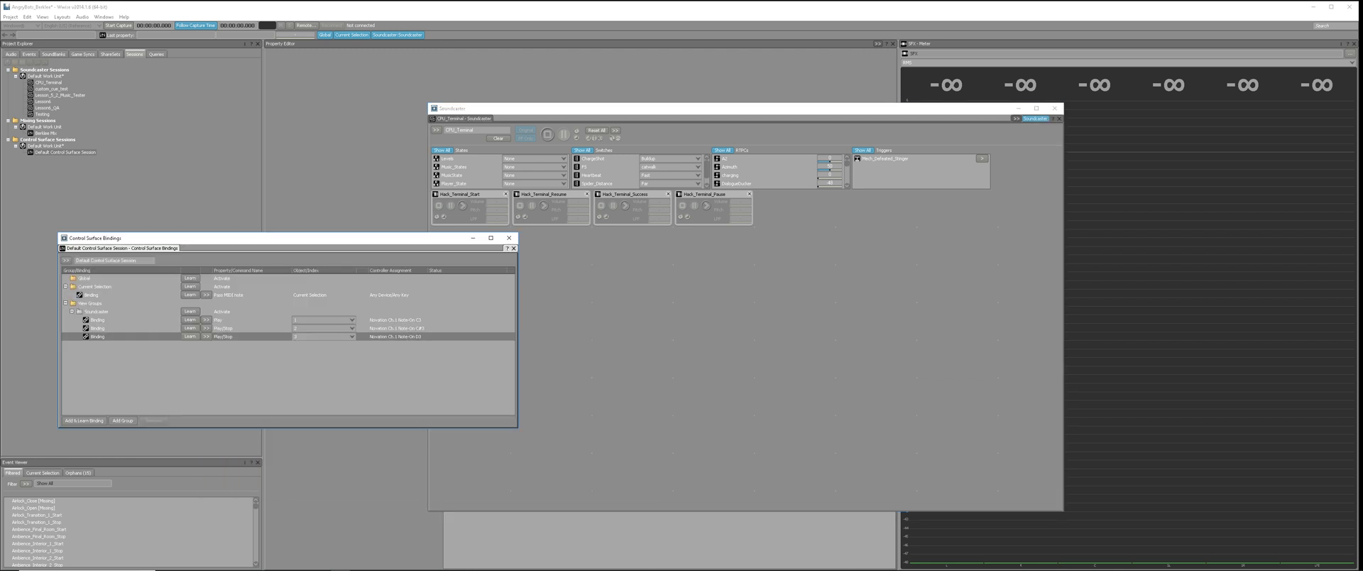
left_click(110, 54)
left_click(134, 54)
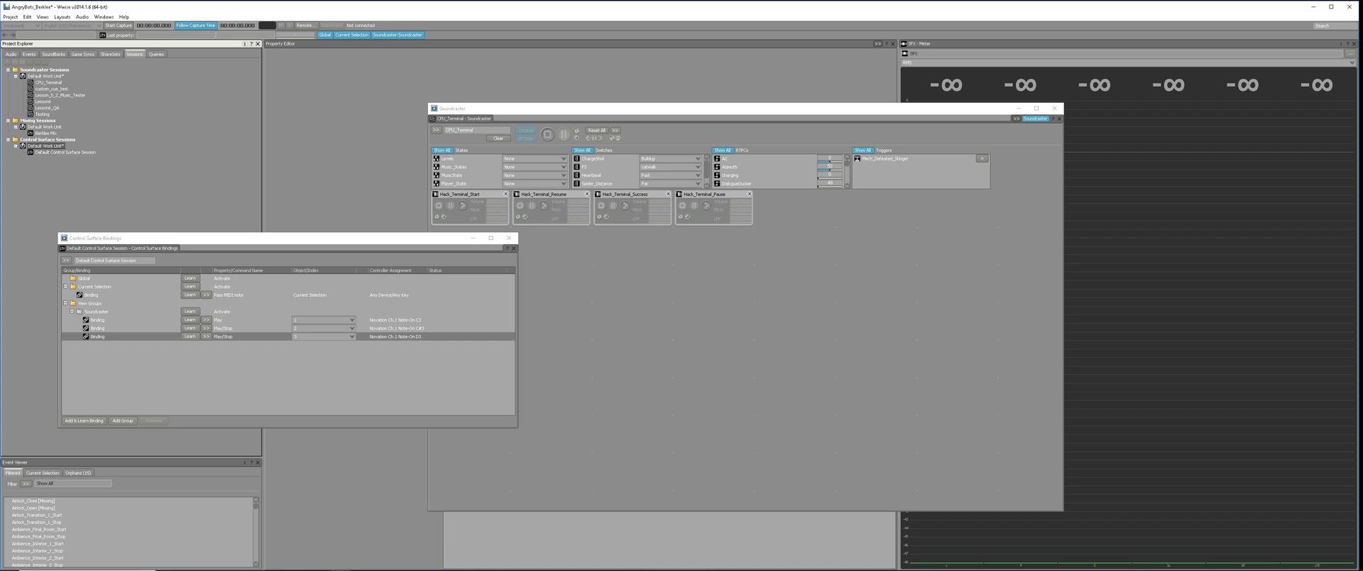
right_click(60, 145)
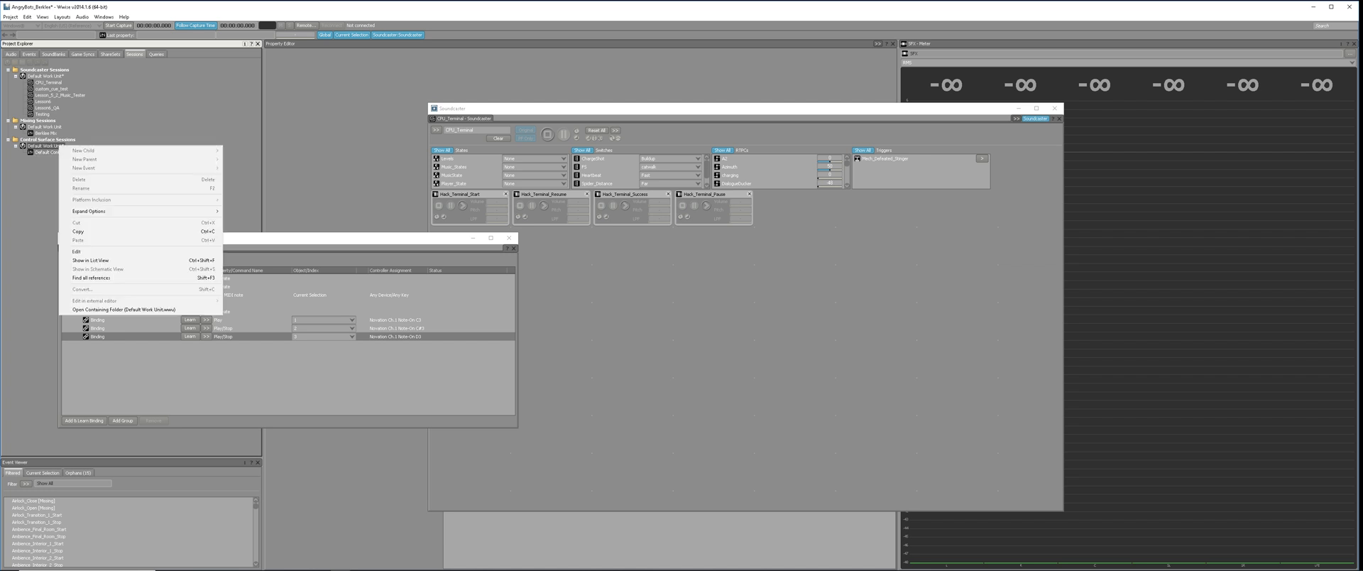
key("Escape")
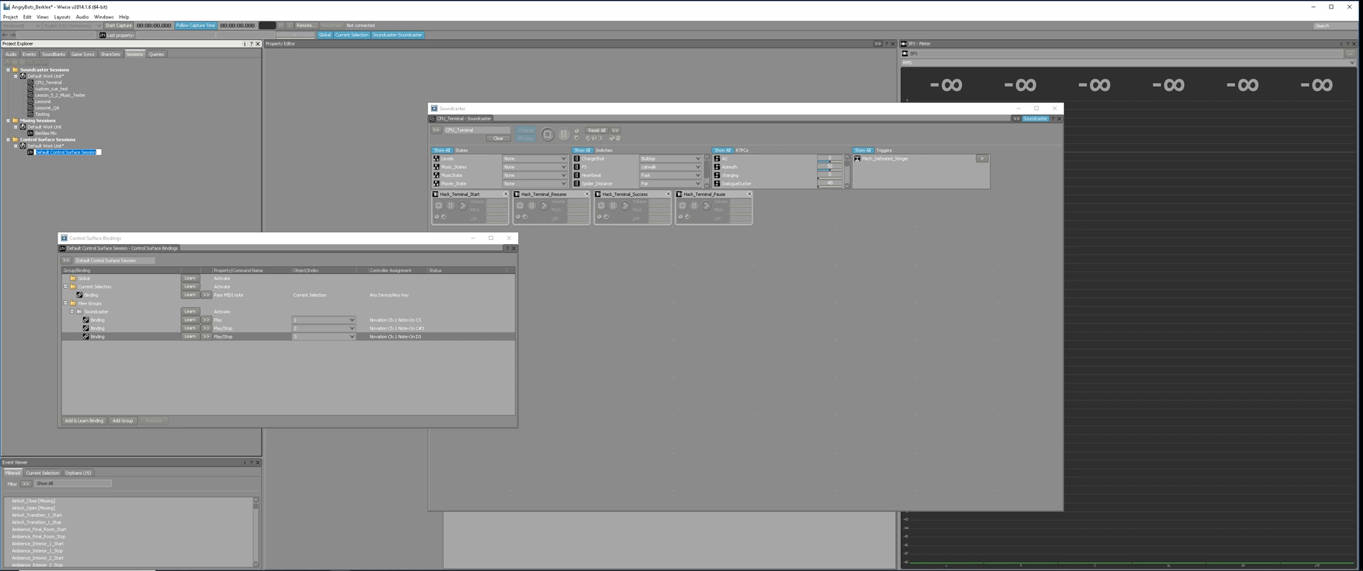
double_click(65, 151)
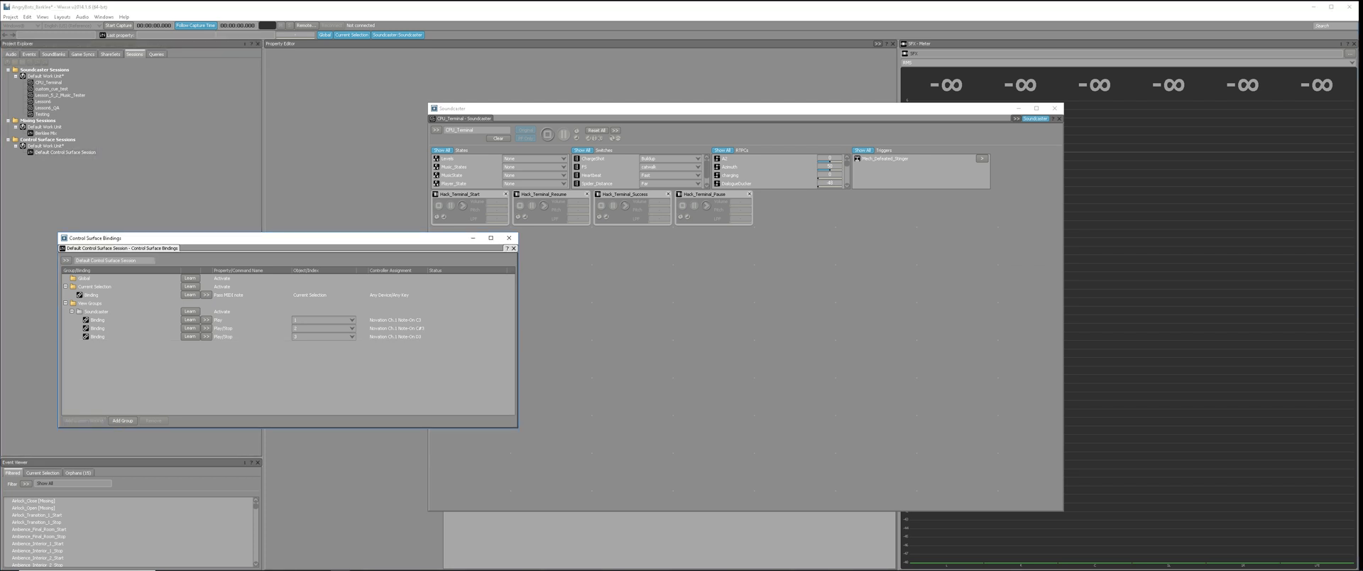
left_click(91, 303)
left_click(95, 311)
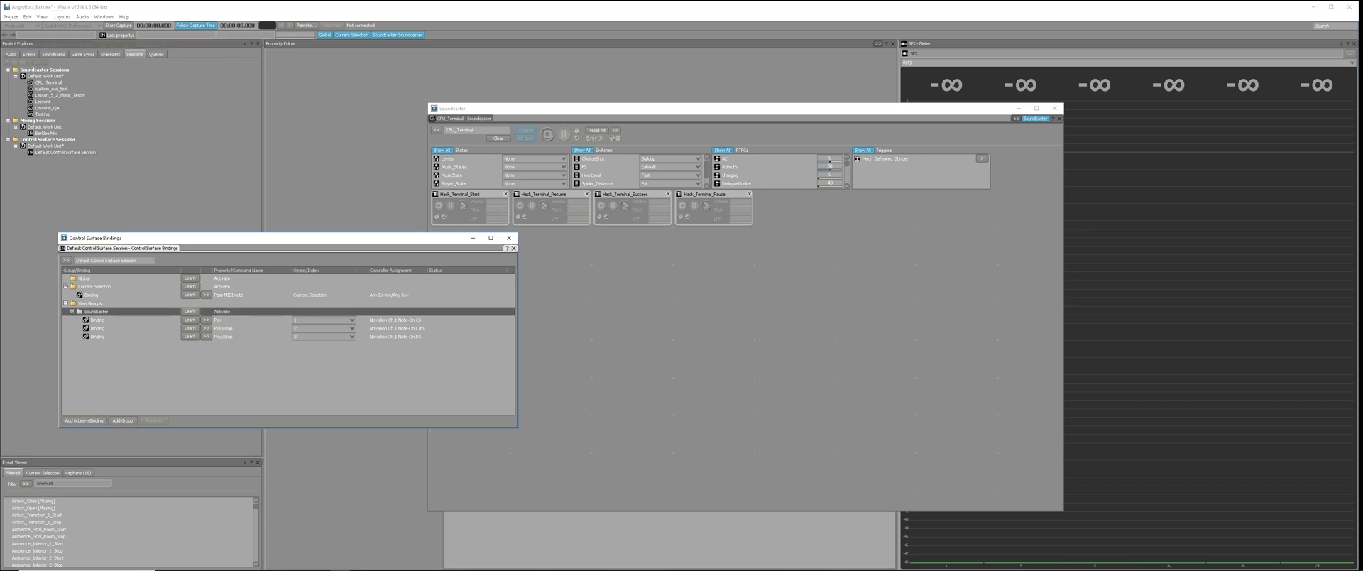
left_click(99, 337, "shift")
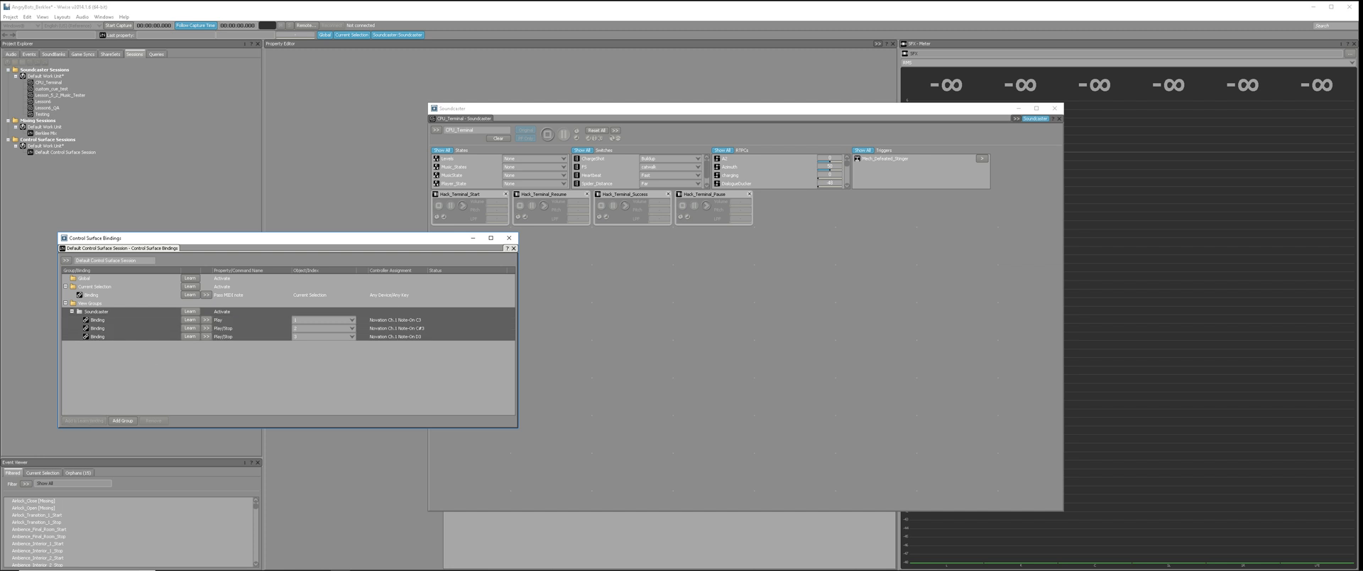
left_click(96, 311)
left_click(90, 303)
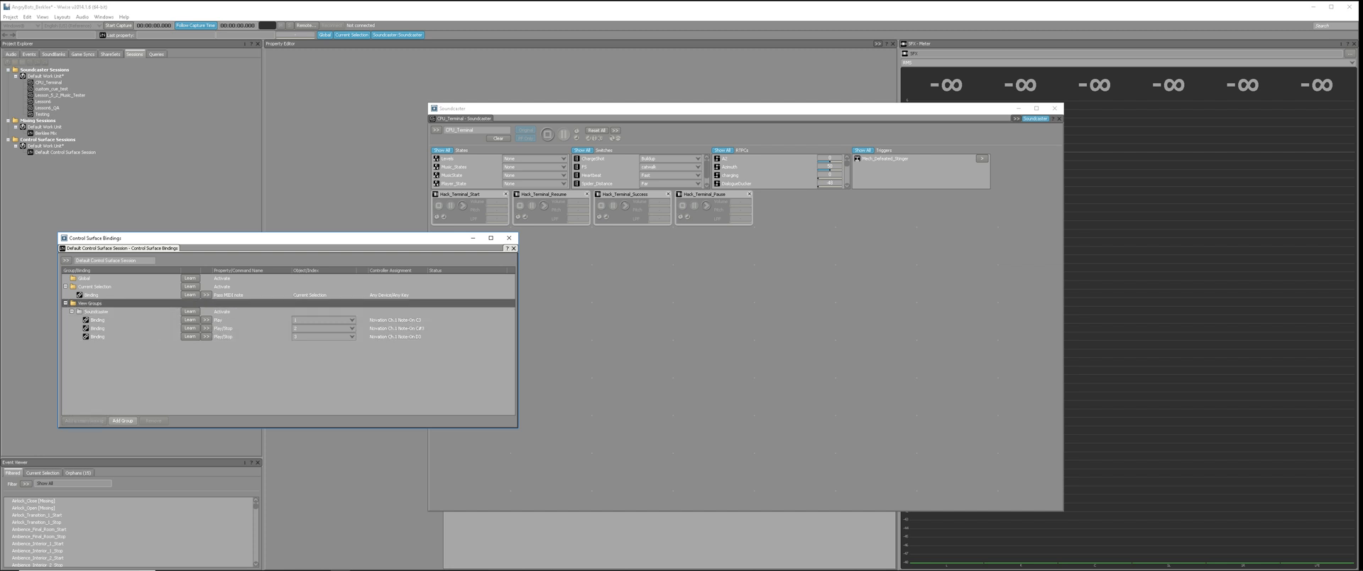
left_click(122, 420)
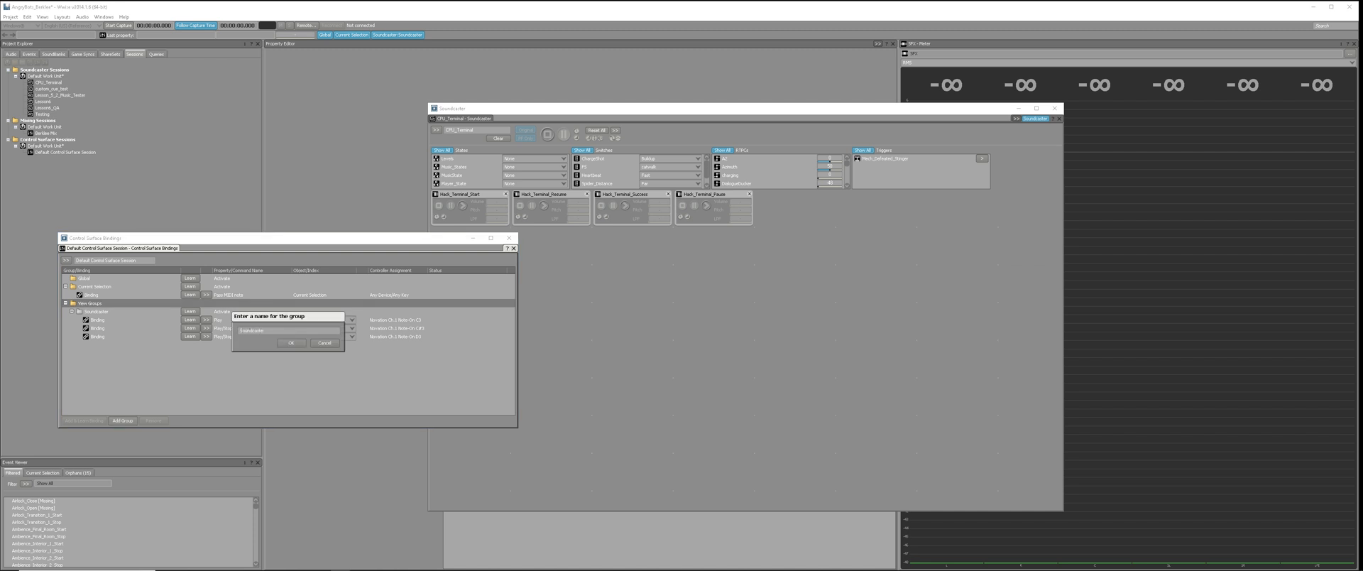
type("Soundcaster")
key("Return")
left_click(288, 345)
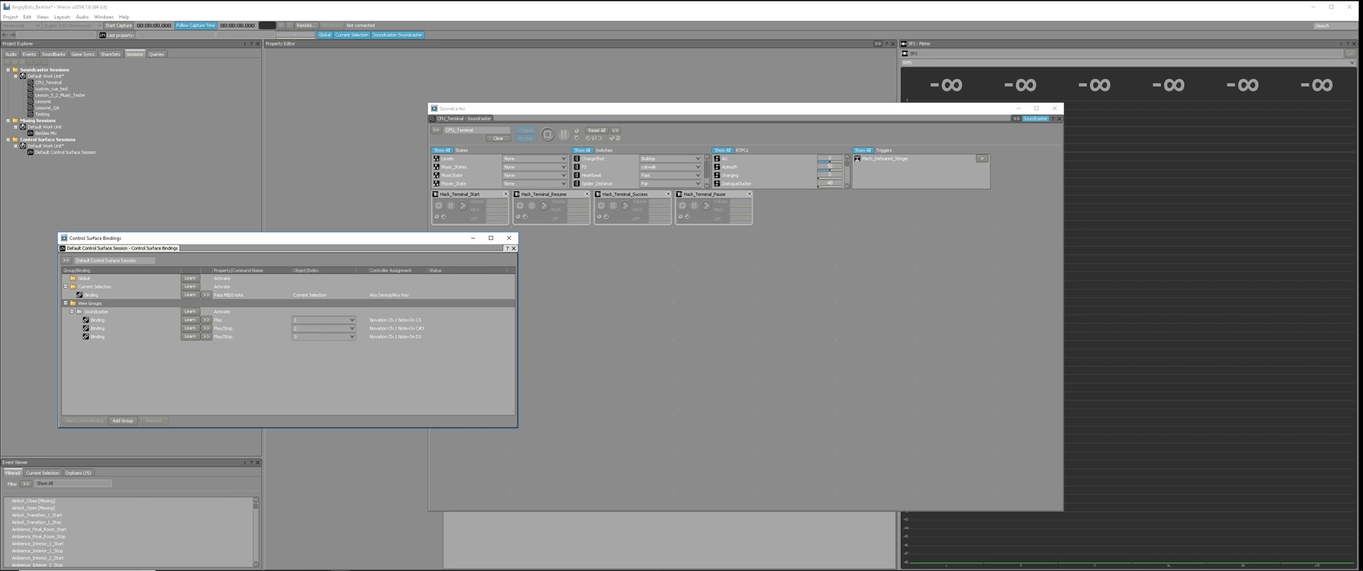
Delete the existing Soundcaster group with its bindings and add a new view group named Soundcaster.
left_click(97, 311)
key("Delete")
left_click(91, 303)
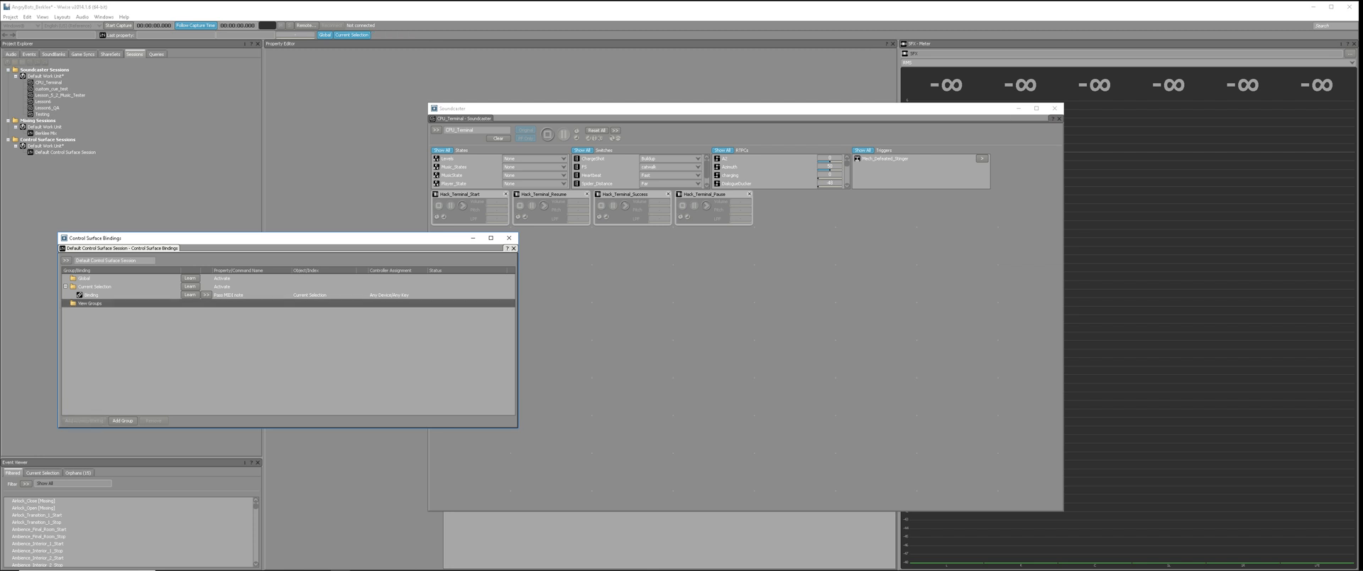
left_click(122, 420)
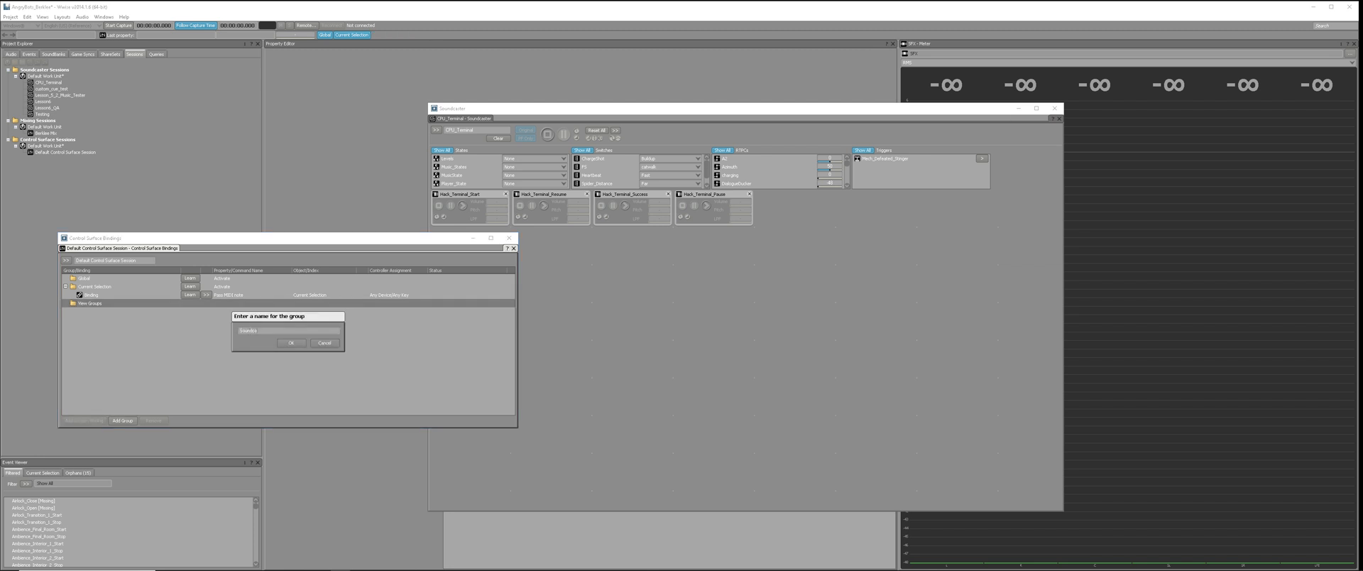
key("Return")
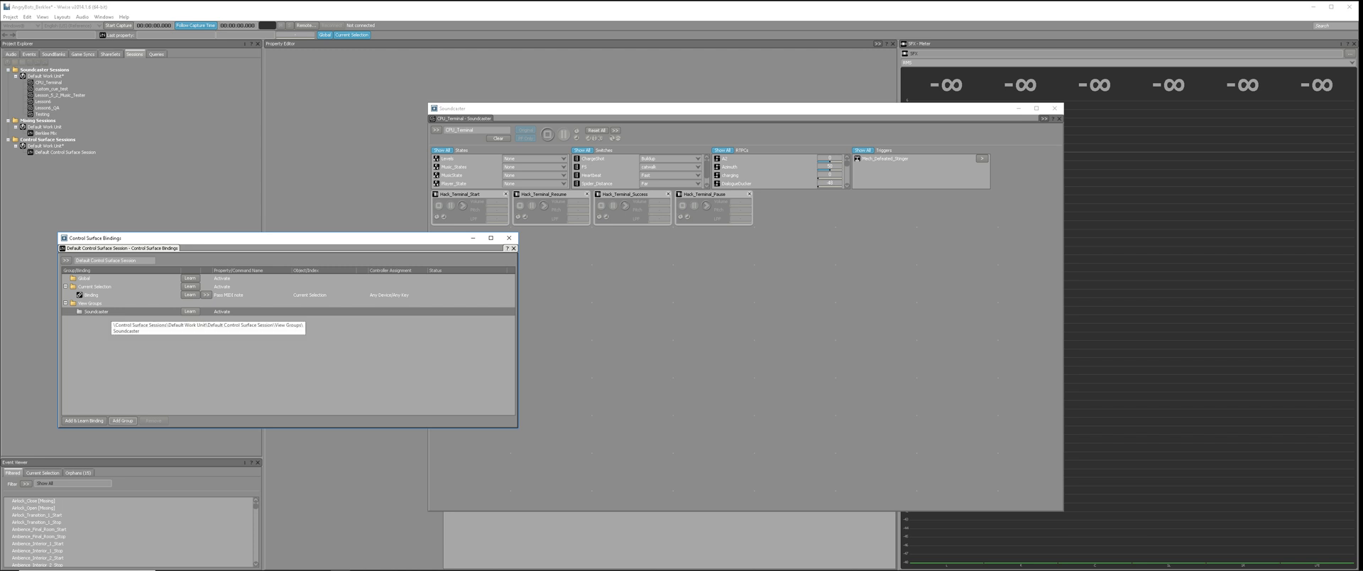
Add a binding to the Soundcaster group and have it learn the Novation channel 1 note C3.
right_click(111, 312)
left_click(147, 318)
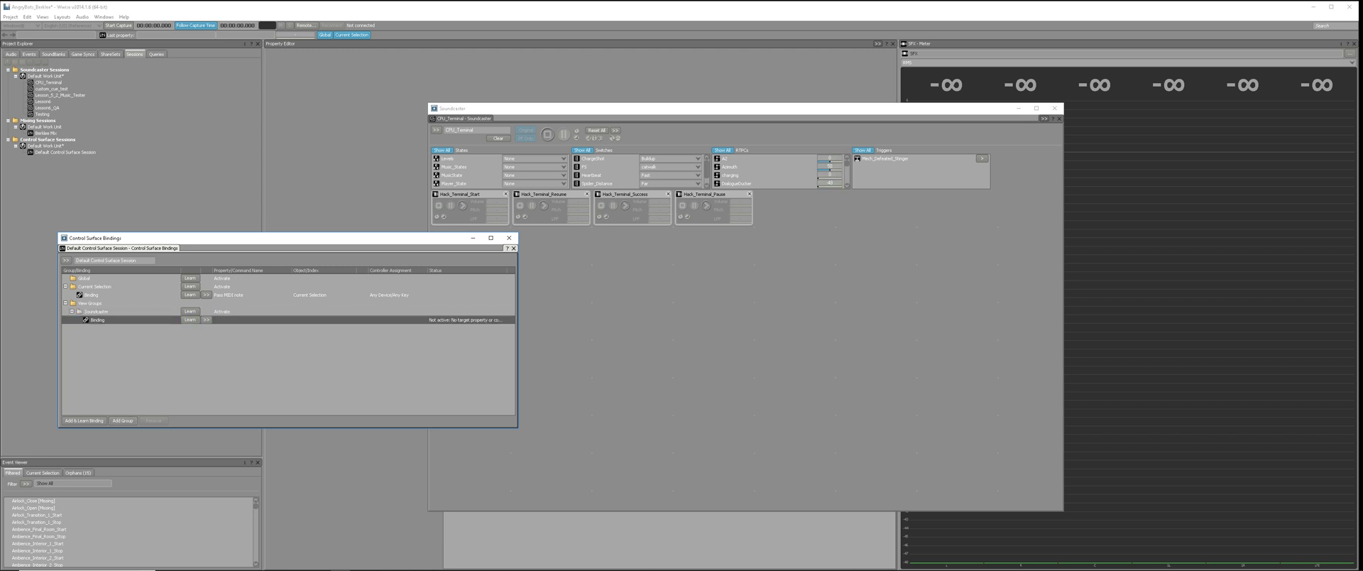
left_click(105, 312)
left_click(189, 320)
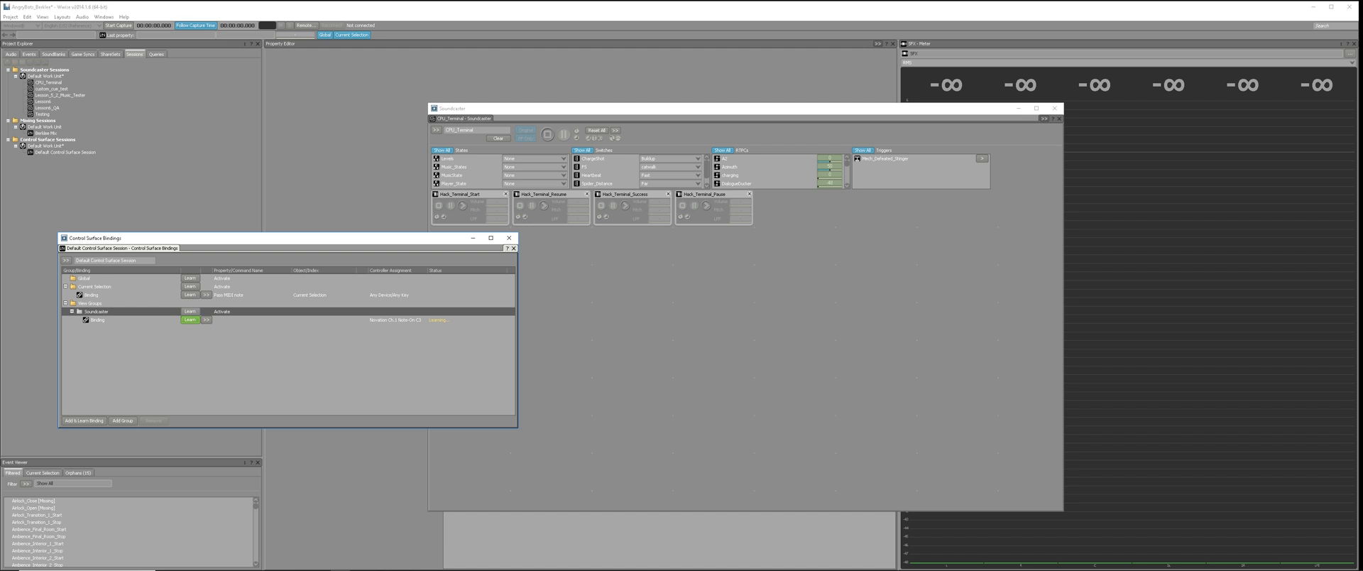
left_click(190, 319)
Bring the Soundcaster window forward and assign its view to the Soundcaster control surface group.
left_click(611, 108)
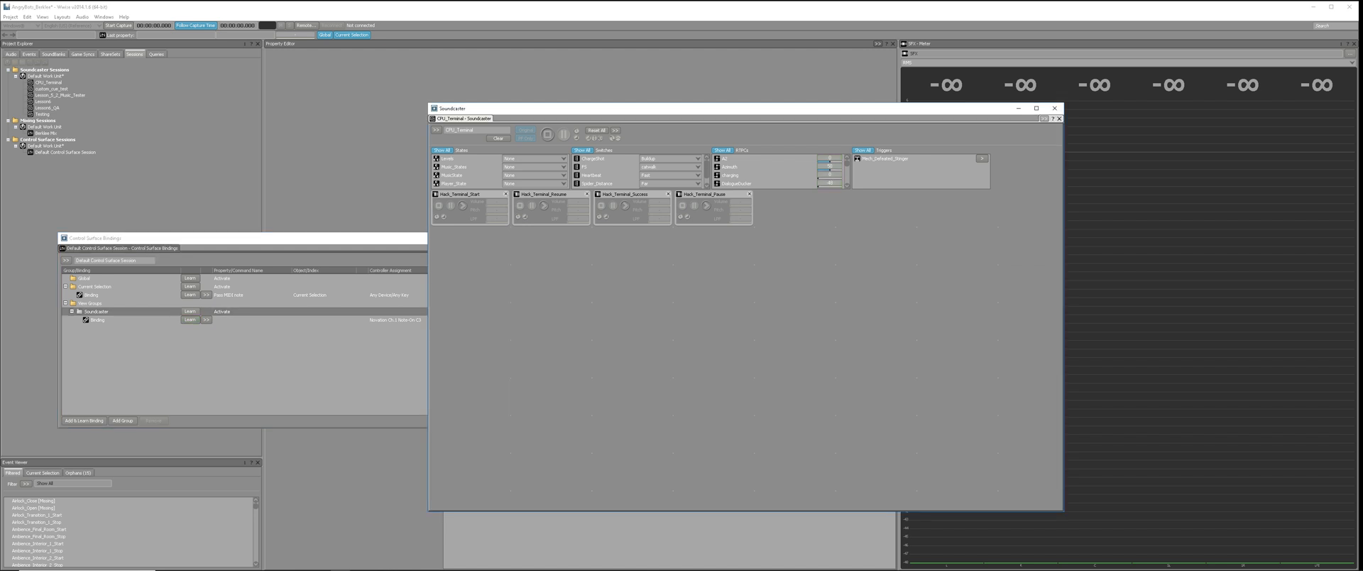
left_click_drag(611, 108, 499, 108)
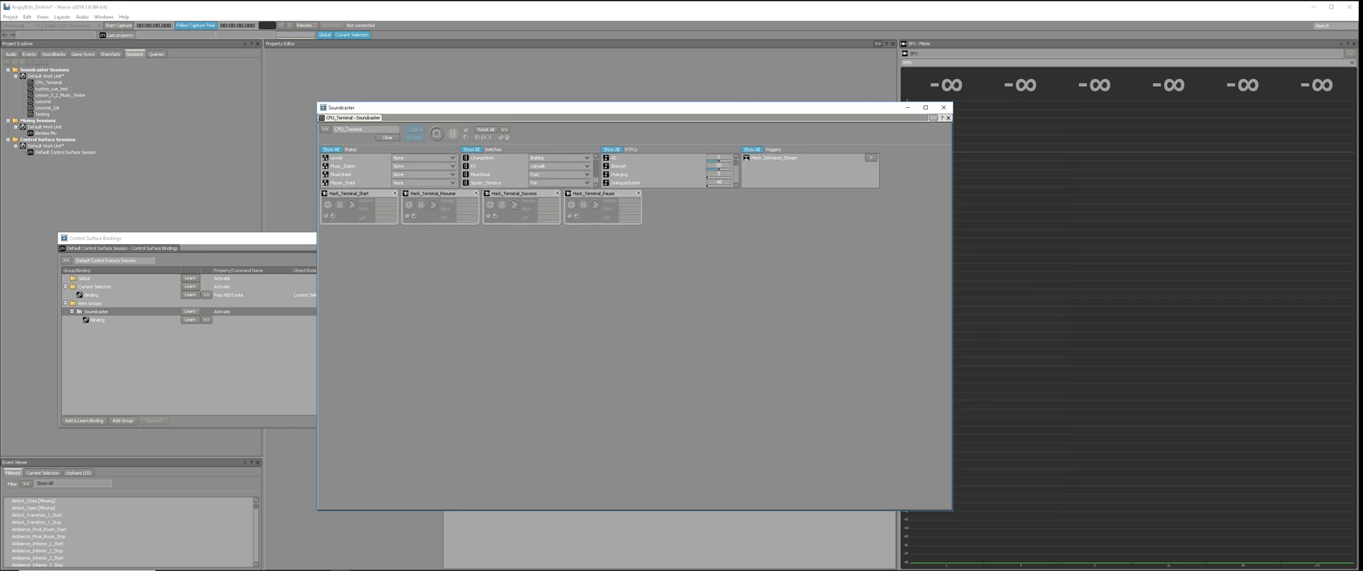
left_click(933, 118)
left_click(965, 129)
Set the new binding in the Soundcaster group to the object command Play.
left_click(270, 355)
left_click(270, 320)
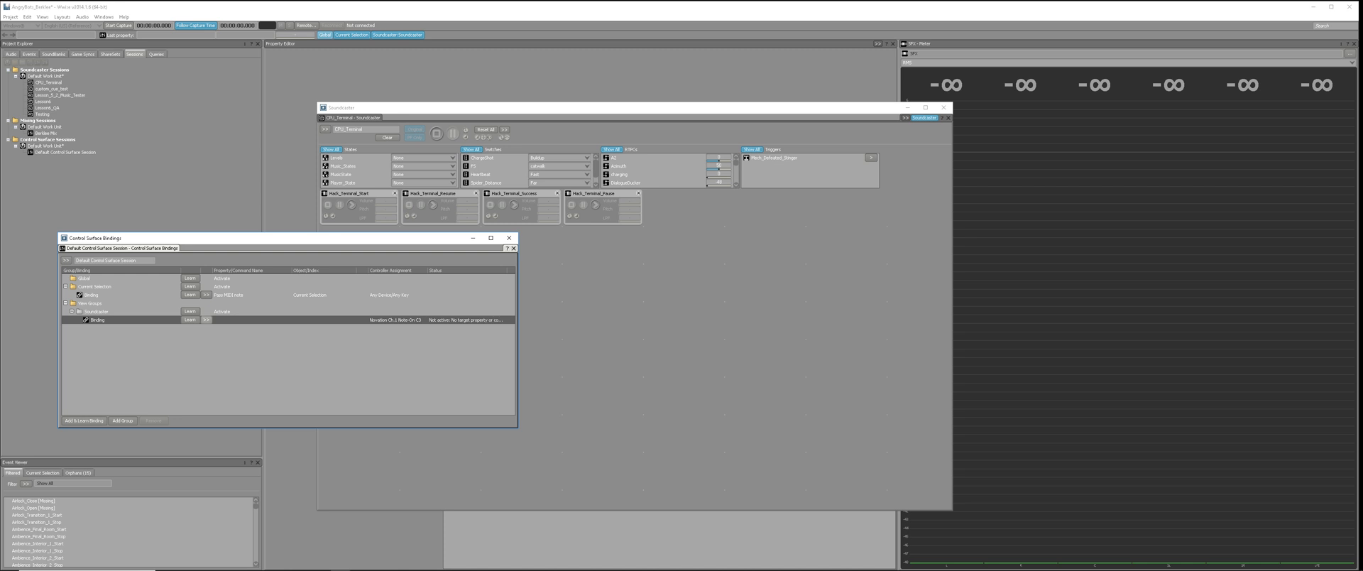
left_click(206, 319)
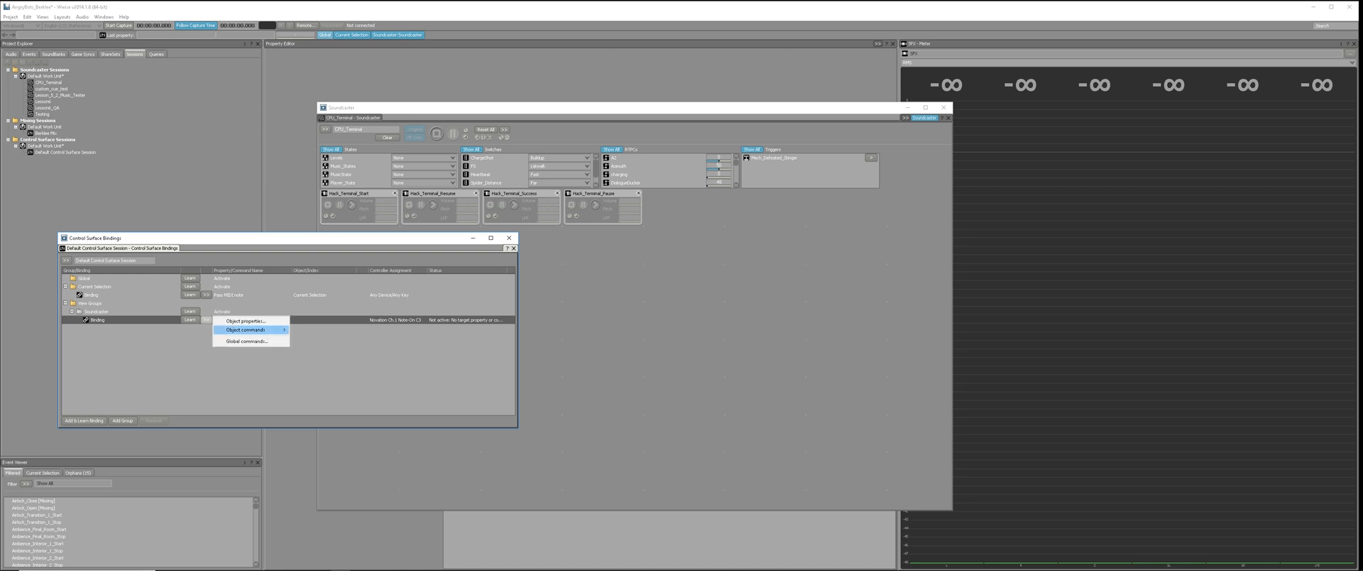
mouse_move(248, 329)
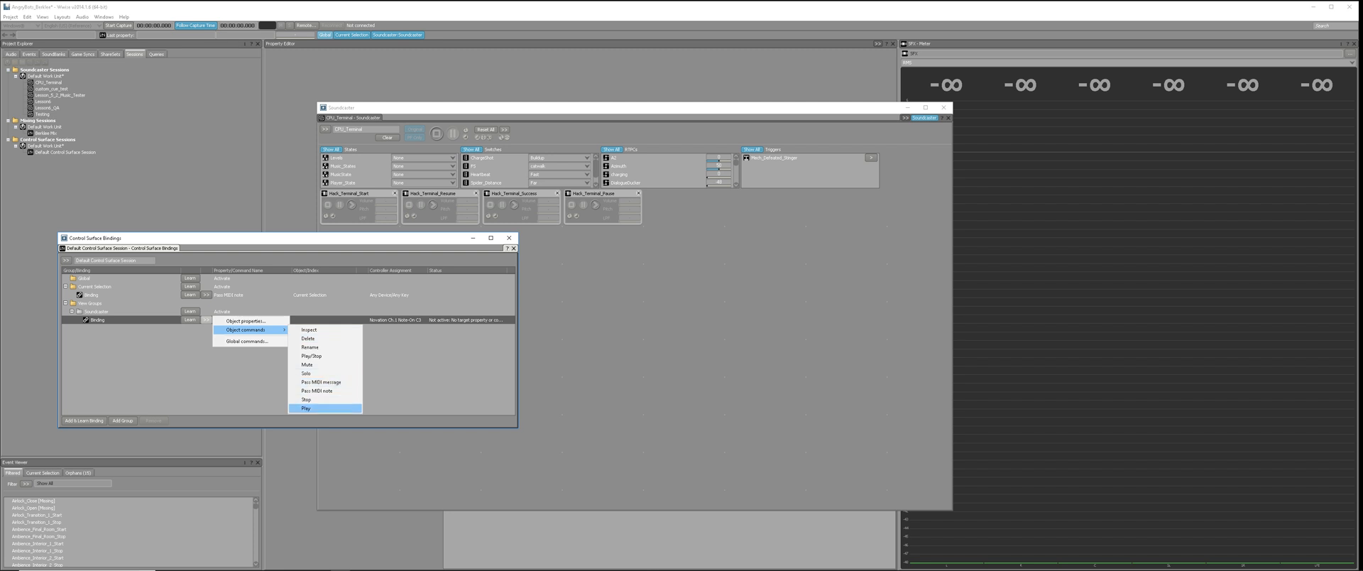
left_click(306, 408)
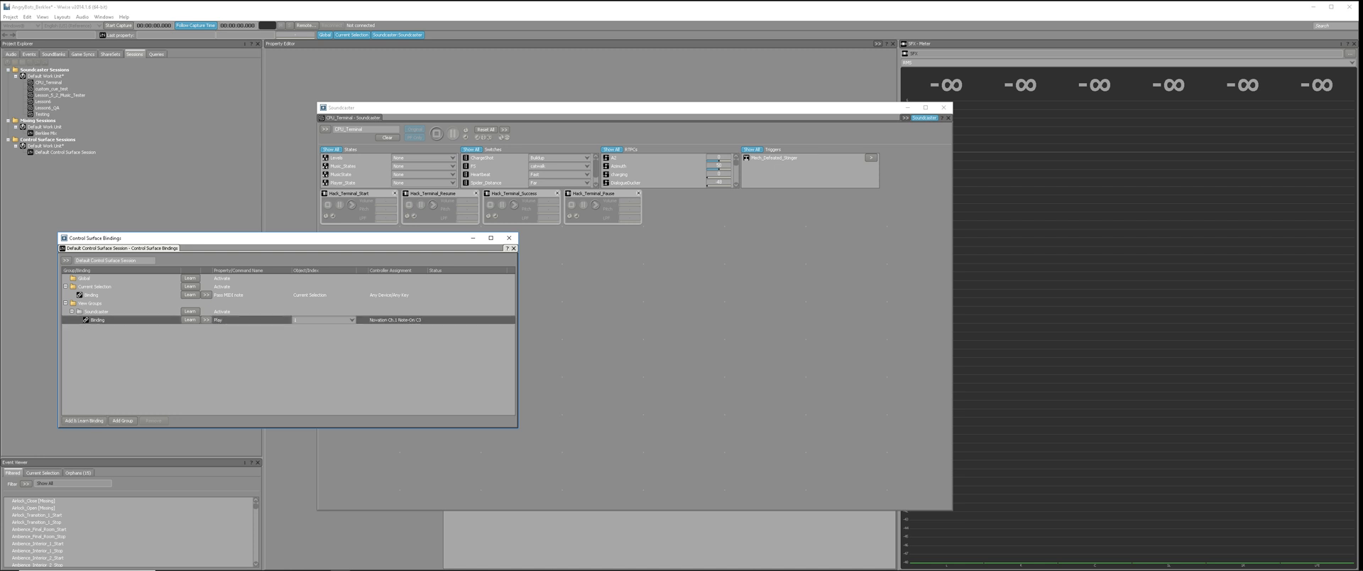
Move the Hack_Terminal_Start event down one row in the Soundcaster and return it to the first slot.
left_click(96, 312)
left_click(98, 321)
left_click(360, 193)
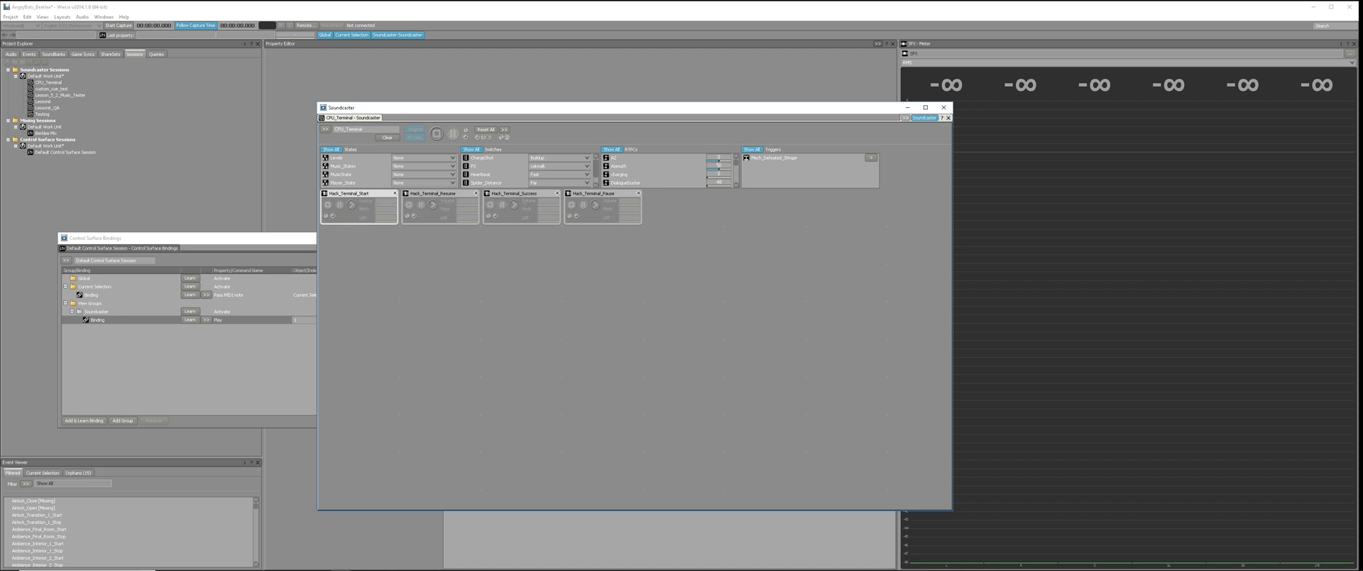
left_click_drag(364, 193, 364, 230)
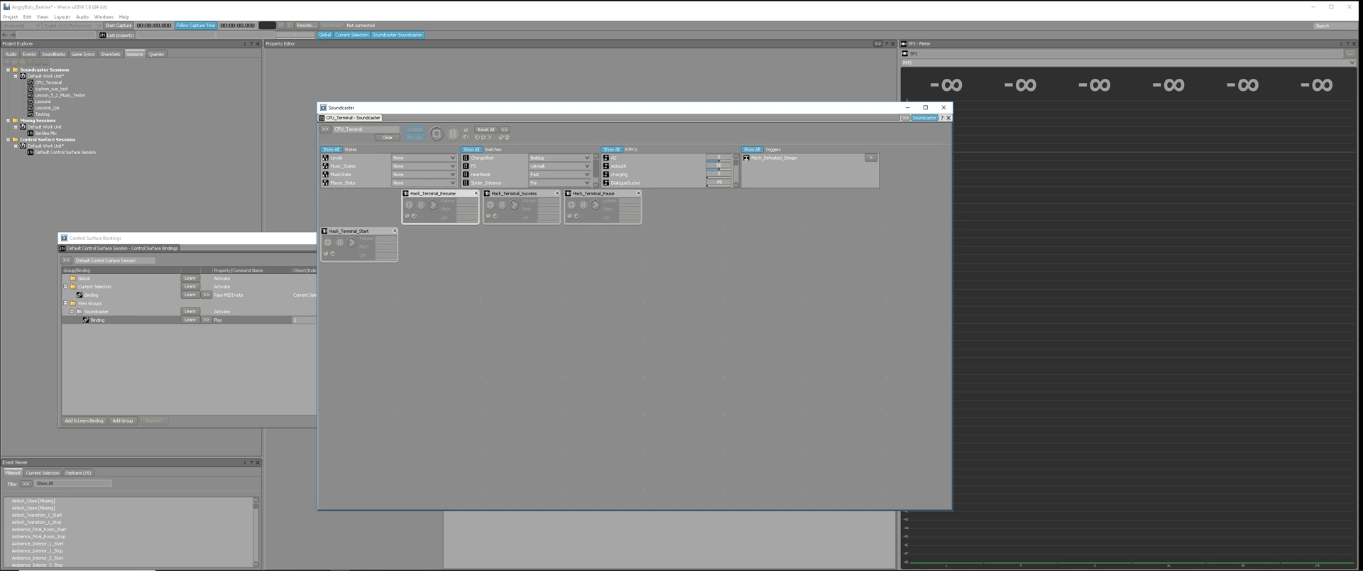
left_click_drag(357, 231, 357, 194)
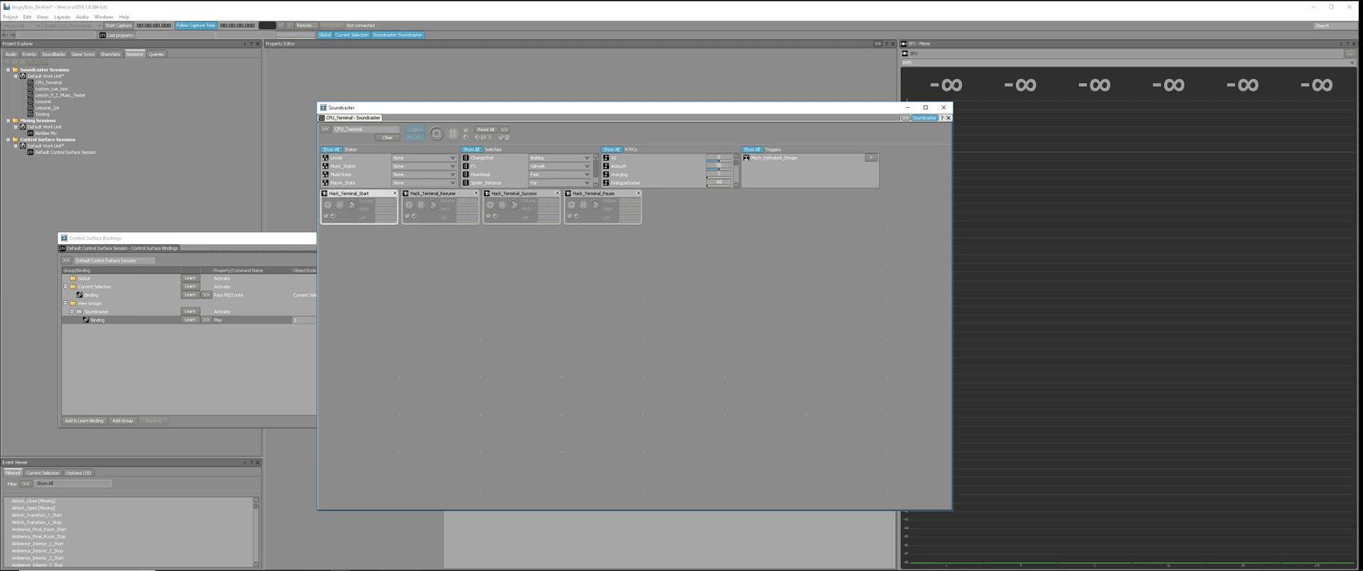
Bring the Control Surface Bindings window forward and select the Play binding in the Soundcaster group.
left_click(235, 238)
left_click(242, 320)
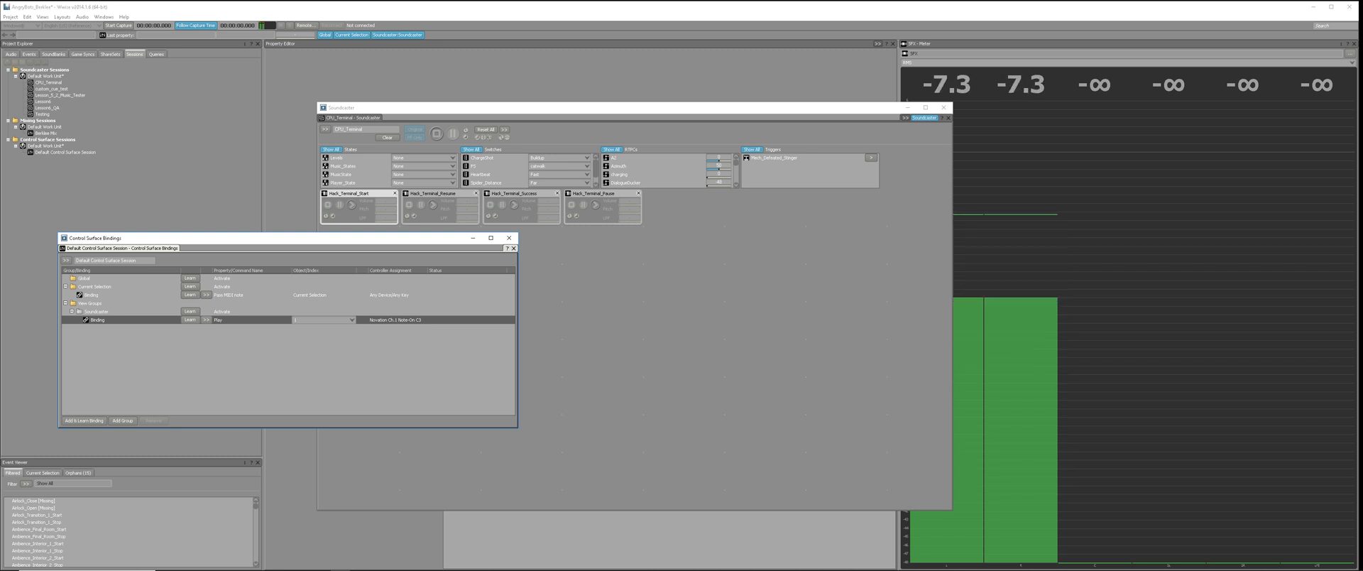
Try to copy the C3 Play binding and paste it into the Soundcaster group.
left_click(97, 312)
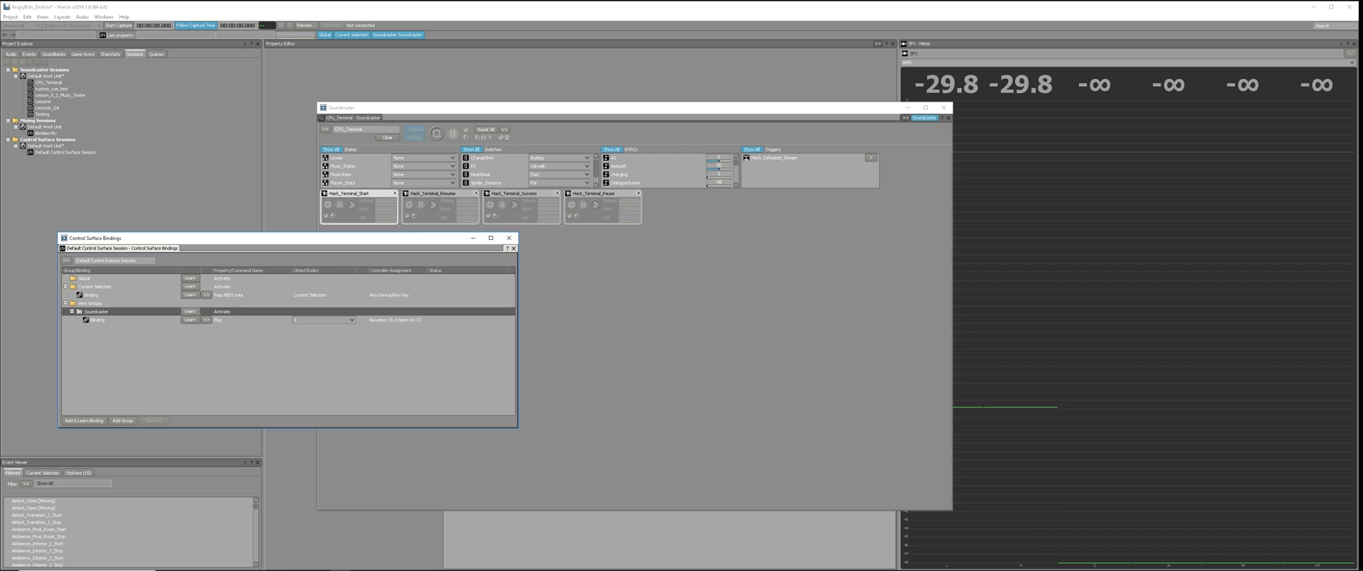
right_click(126, 311)
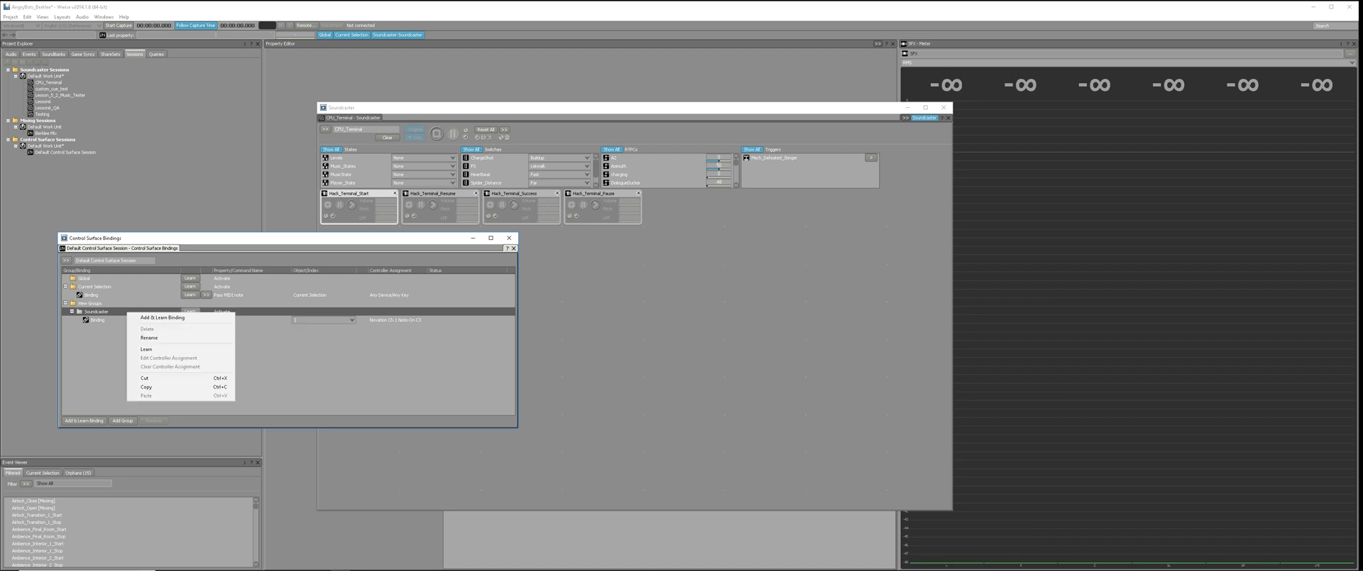
left_click(98, 321)
left_click(107, 344)
left_click(96, 311)
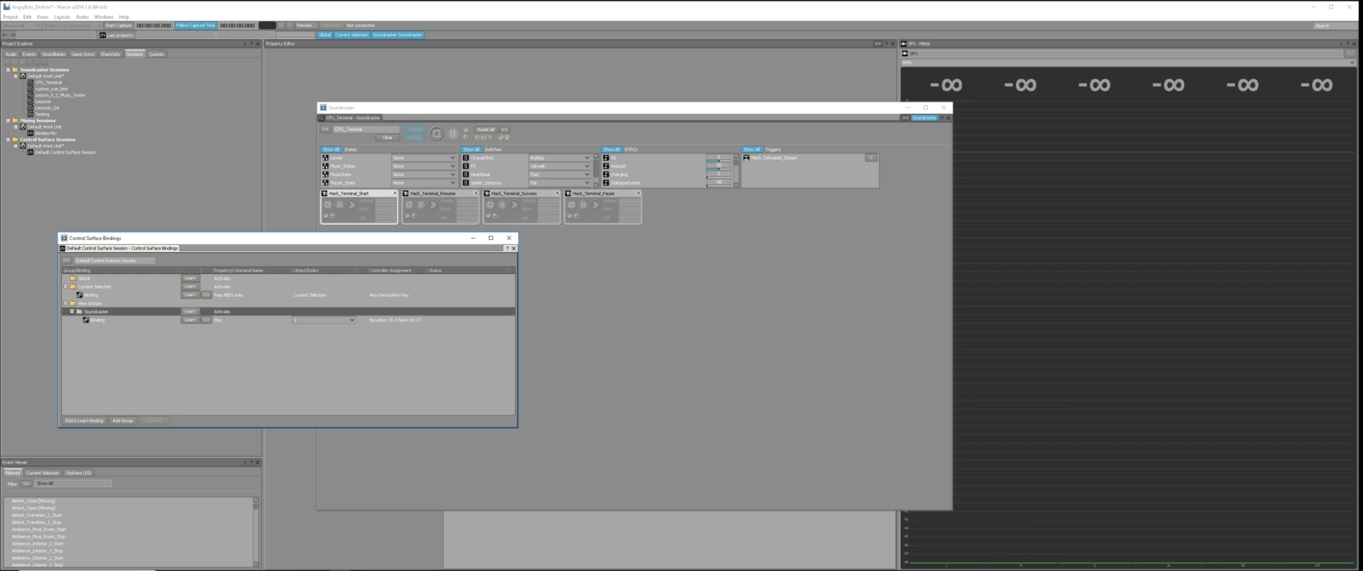
left_click(97, 320)
right_click(106, 318)
left_click(122, 380)
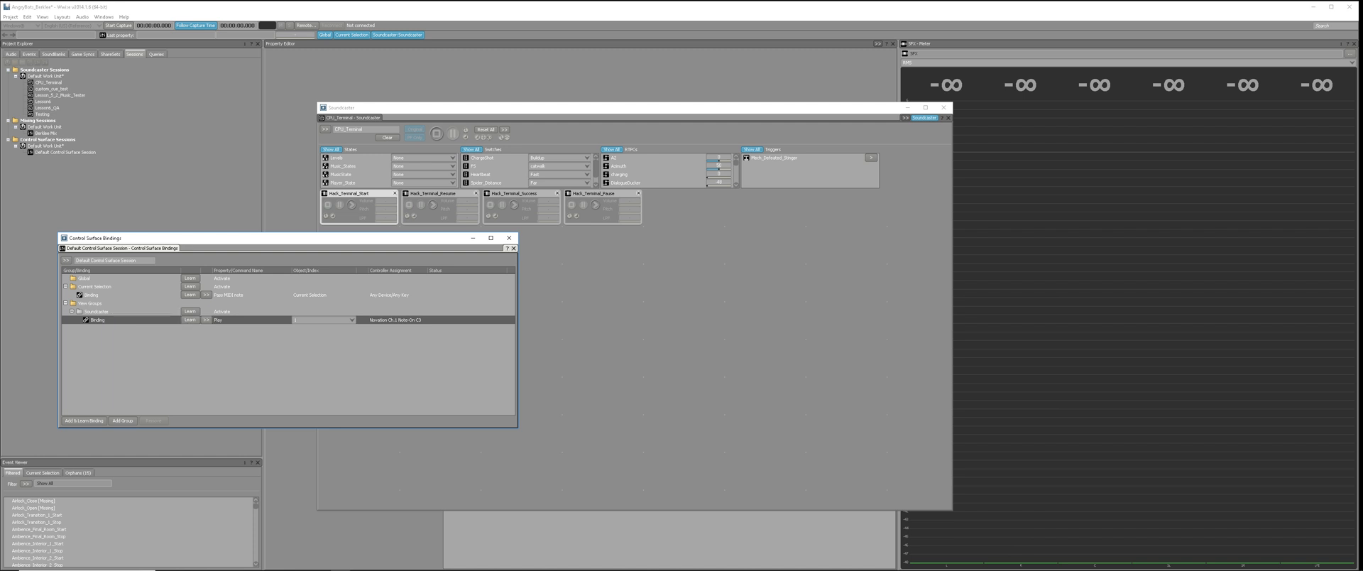
left_click(98, 312)
right_click(110, 313)
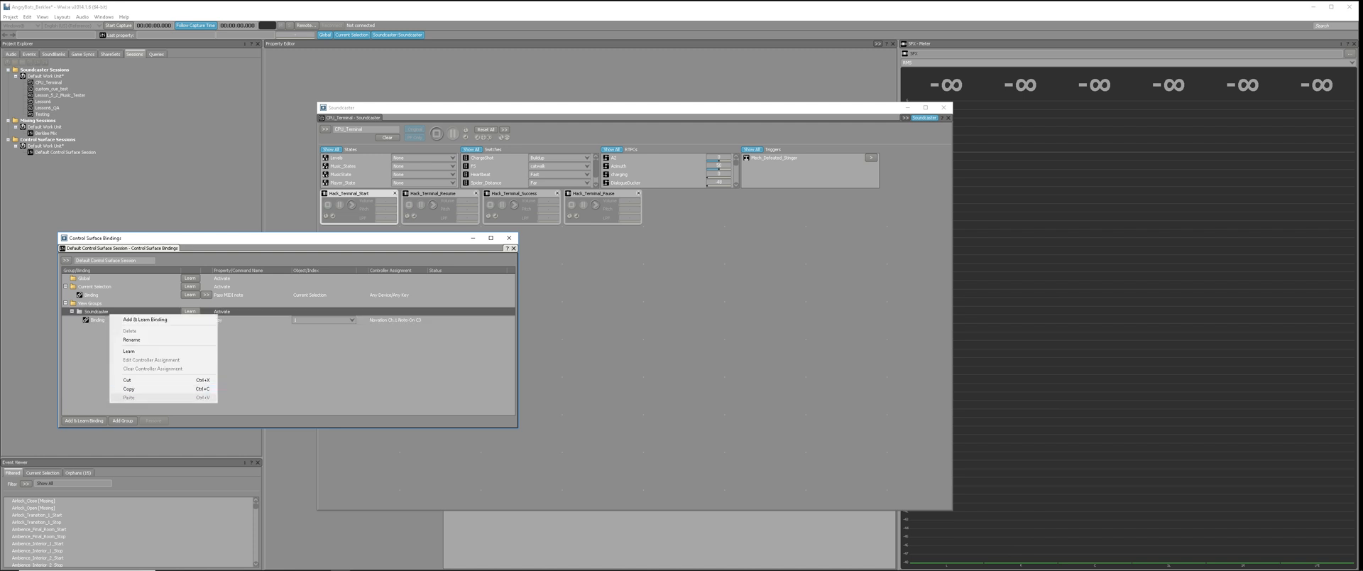
left_click(98, 320)
right_click(98, 319)
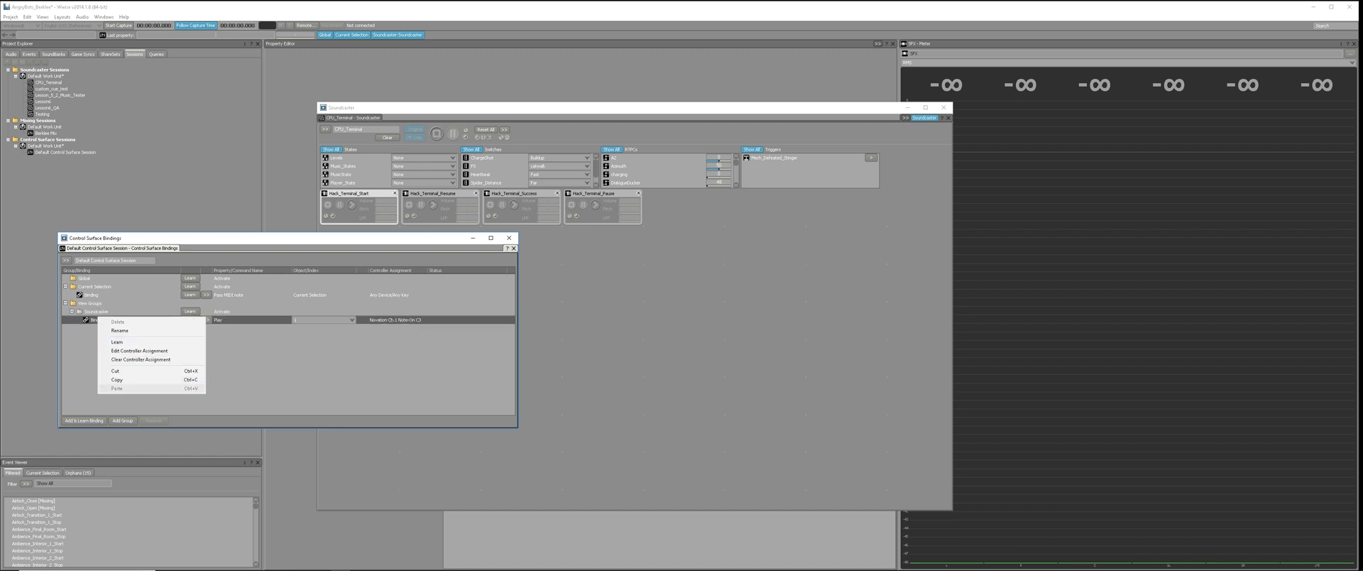
left_click(92, 304)
Add three more bindings to the Soundcaster group in the Control Surface Bindings window.
left_click(96, 312)
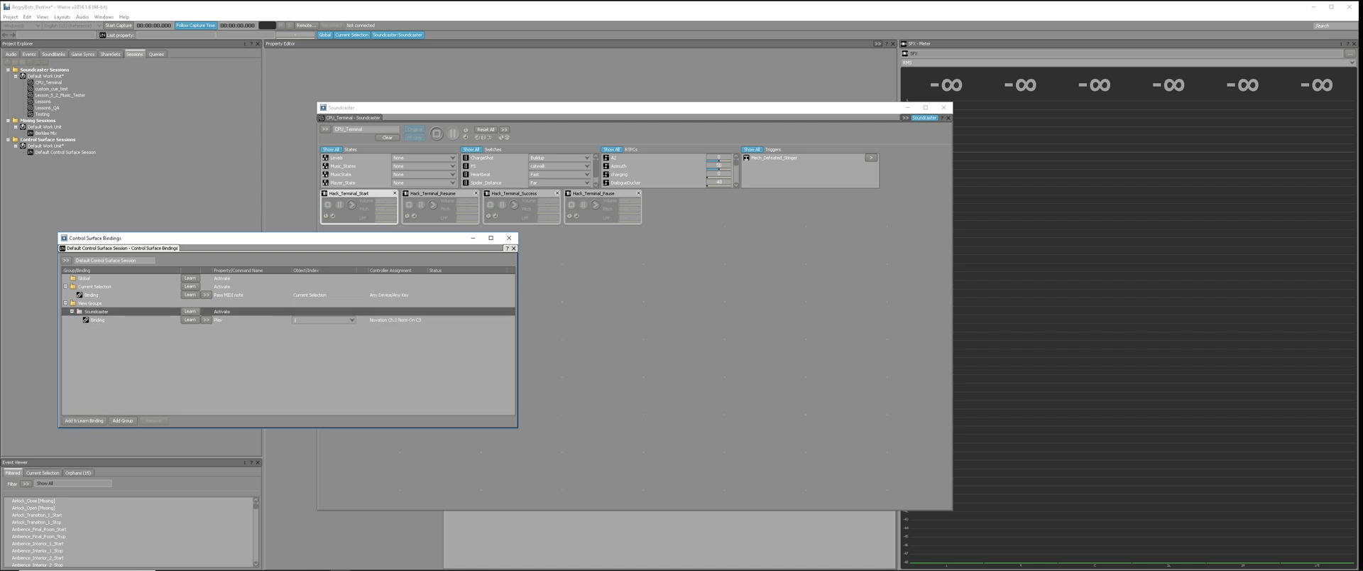
left_click(84, 420)
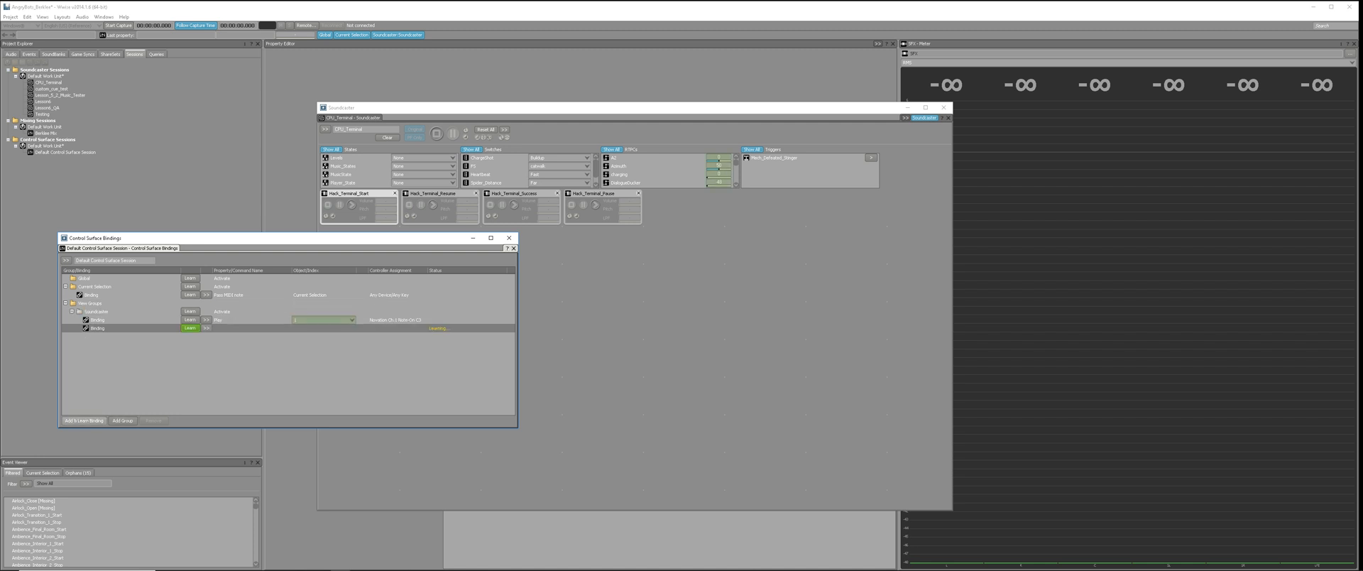
left_click(84, 420)
left_click(84, 421)
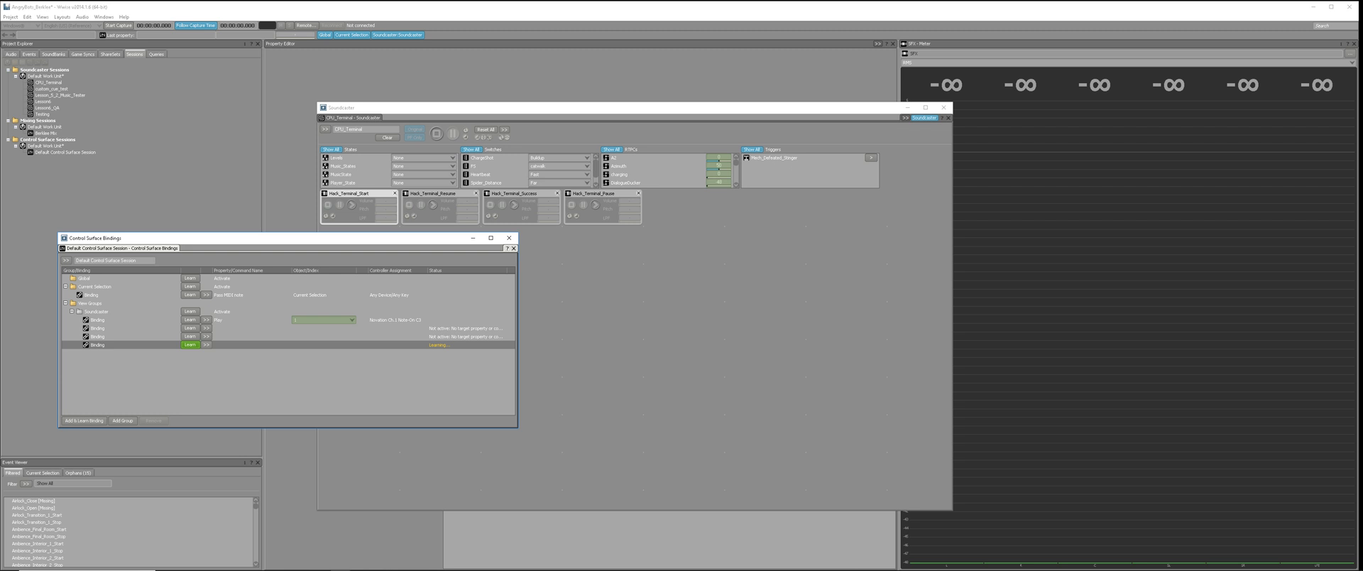
Have the three new bindings learn the Novation channel 1 notes C#3, D3 and D#3 in order.
left_click(190, 328)
left_click(189, 336)
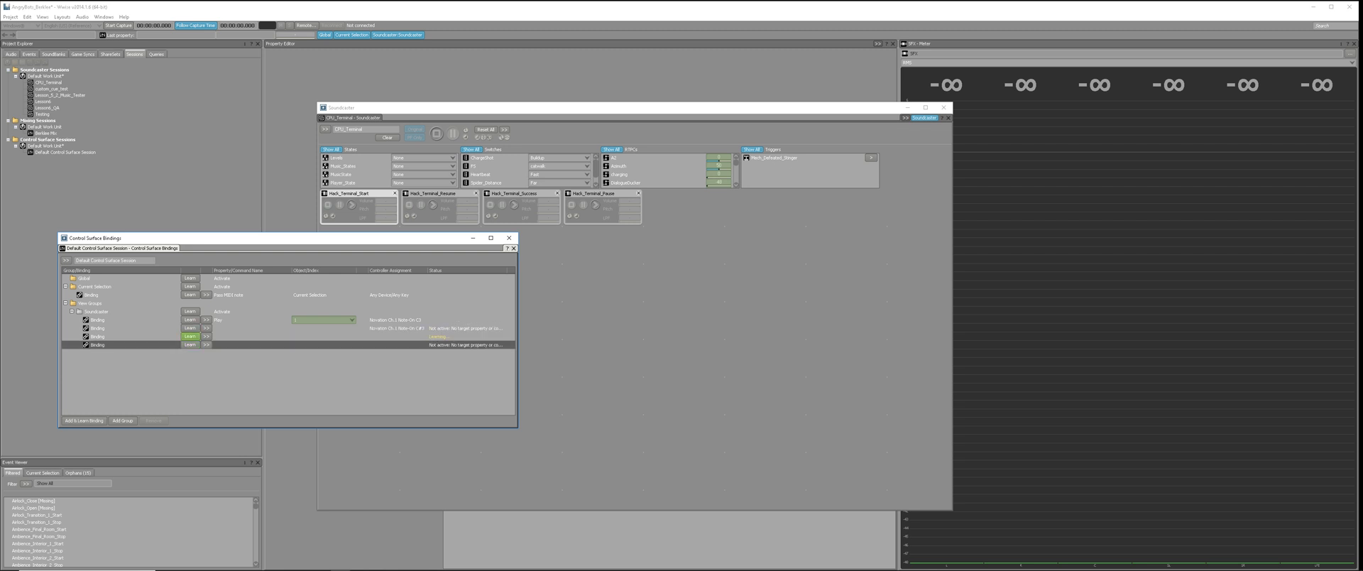
left_click(189, 345)
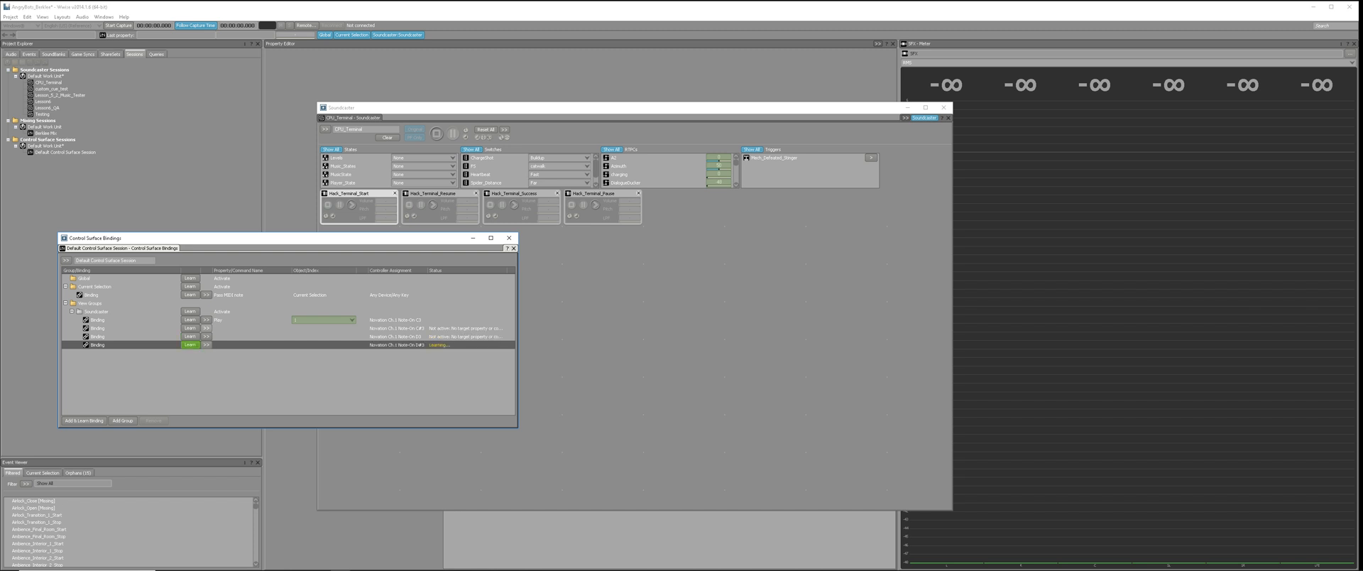
Set the C#3, D3 and D#3 bindings in the Soundcaster group to the object command Play.
left_click(206, 319)
mouse_move(248, 338)
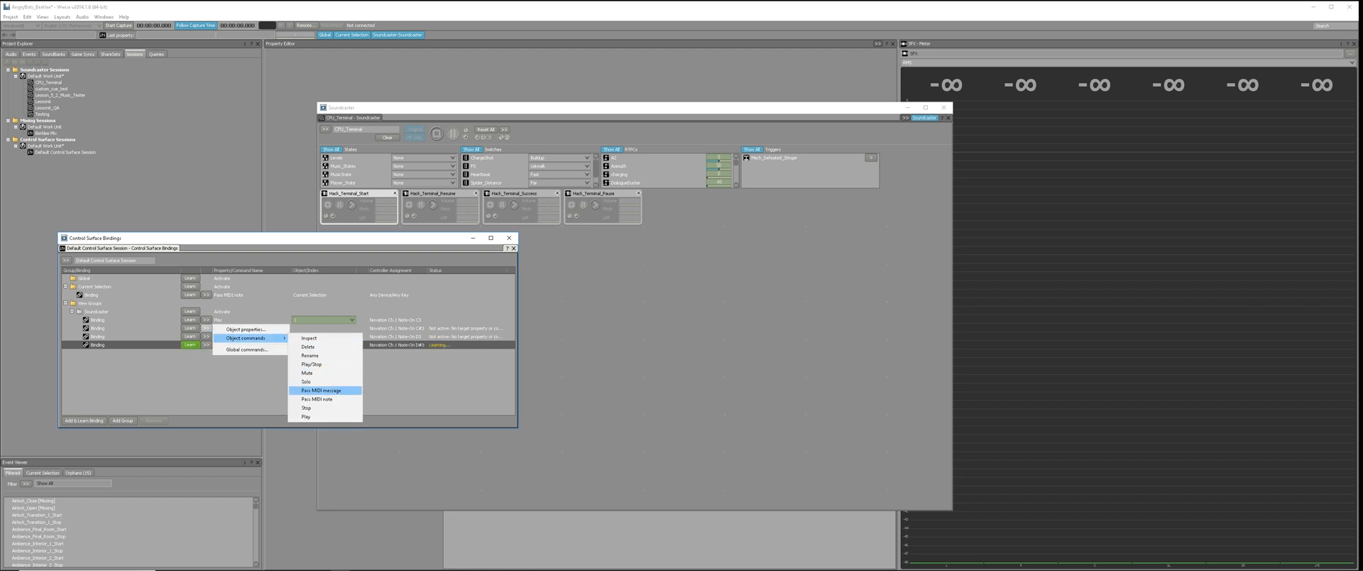
left_click(306, 416)
left_click(206, 337)
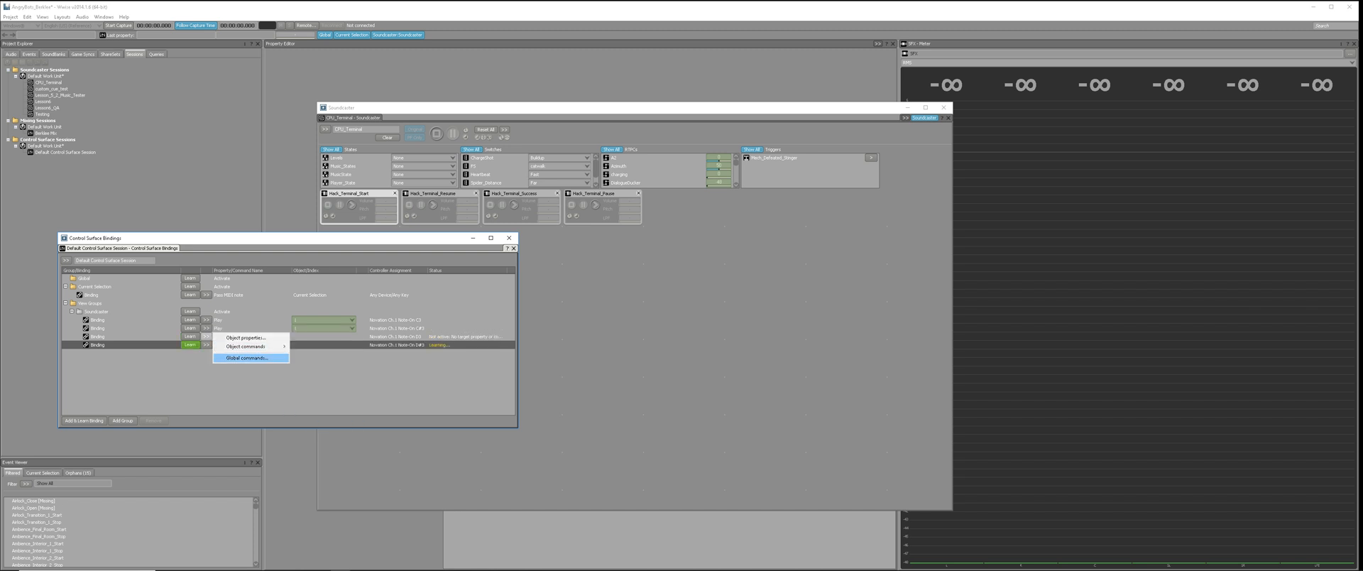
mouse_move(246, 346)
left_click(306, 427)
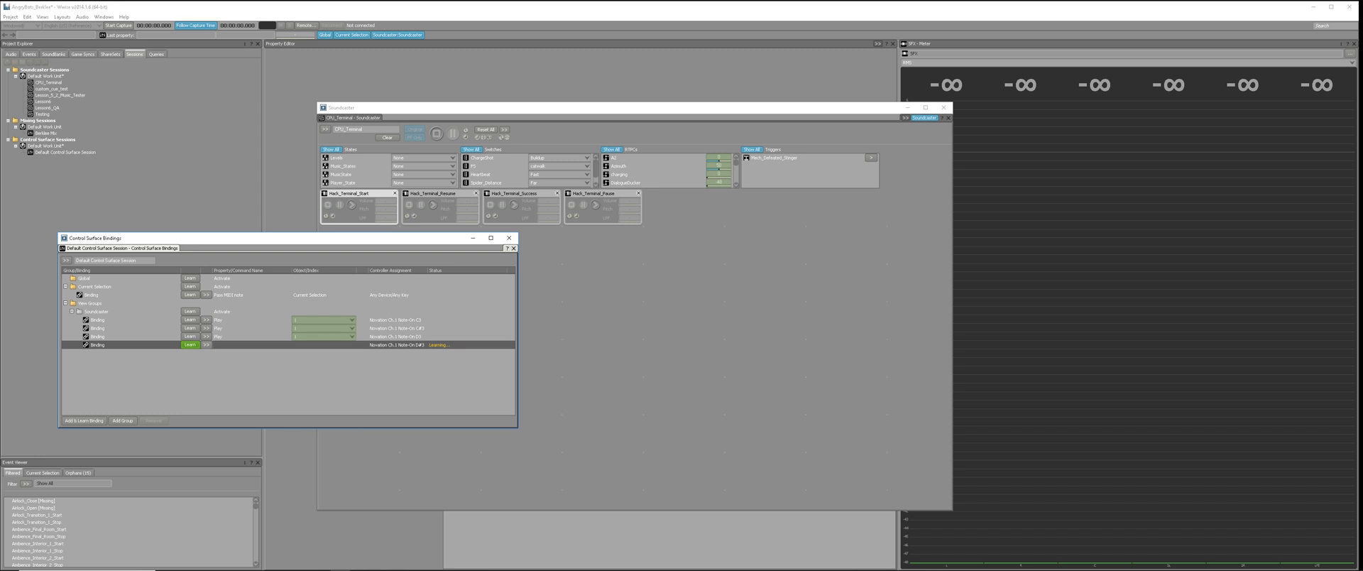
left_click(206, 345)
mouse_move(248, 355)
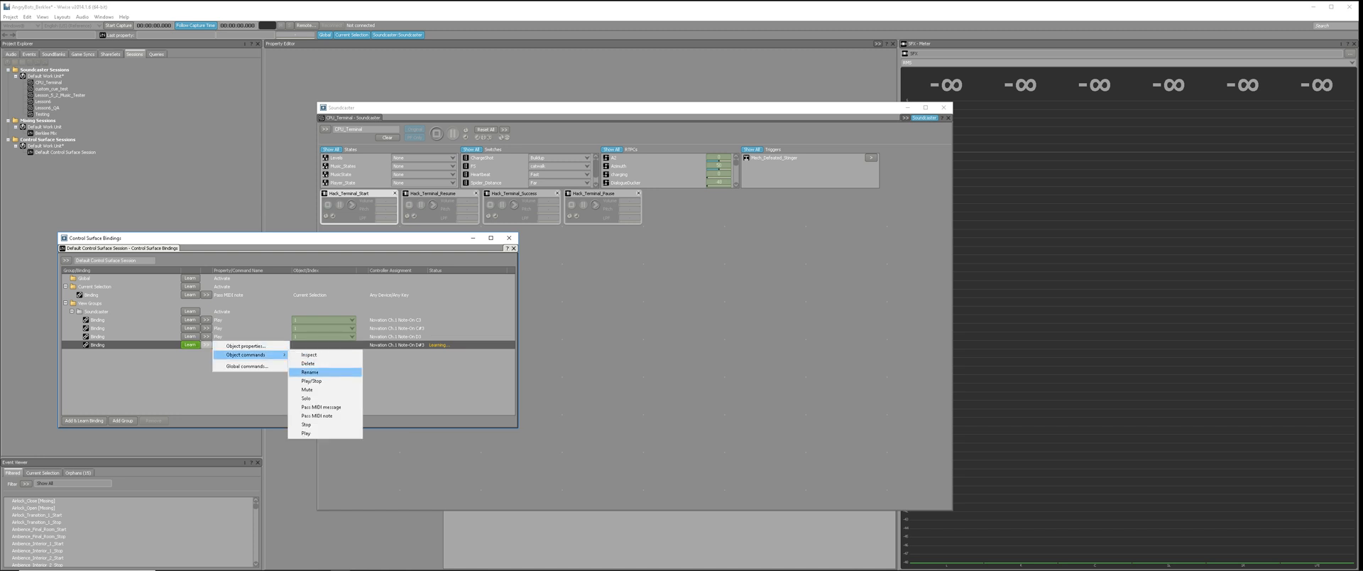
left_click(306, 433)
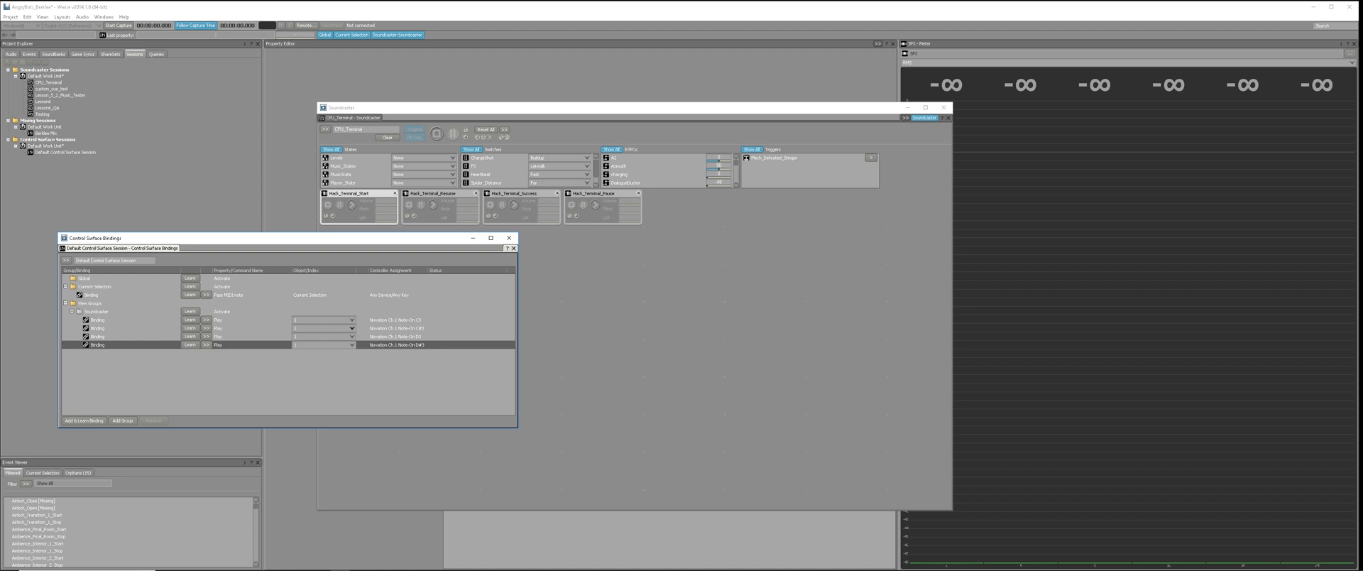
Set the object index of the C#3, D3 and D#3 bindings to 2, 3 and 4 respectively.
left_click(352, 329)
left_click(338, 342)
left_click(353, 337)
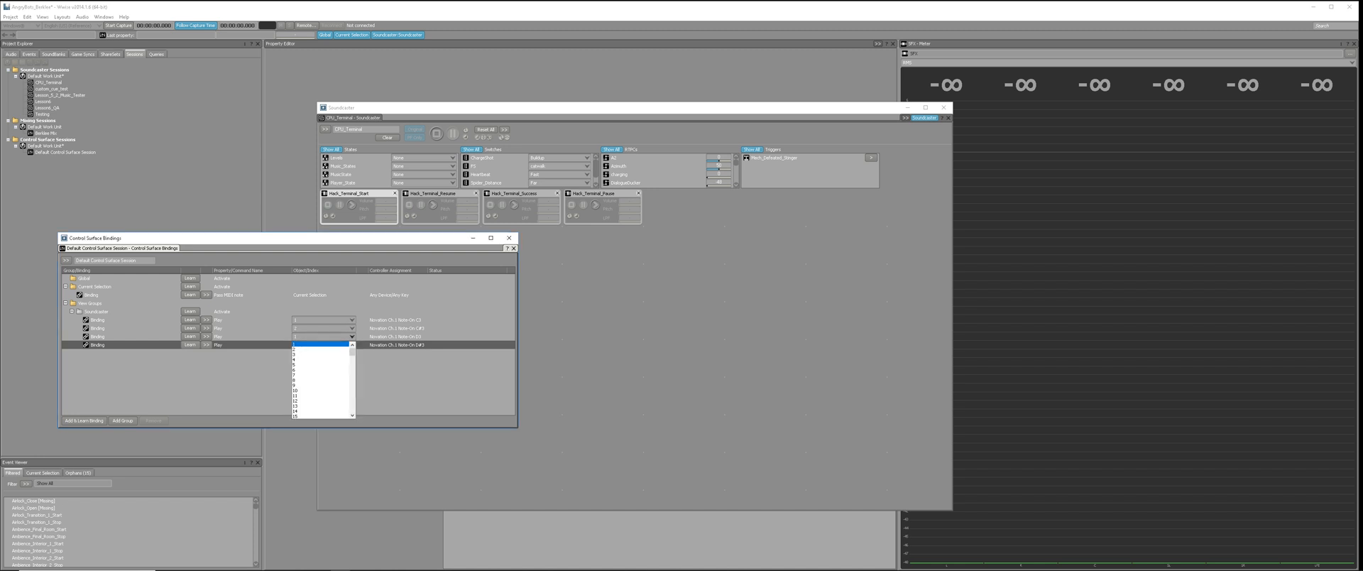
left_click(312, 354)
left_click(352, 345)
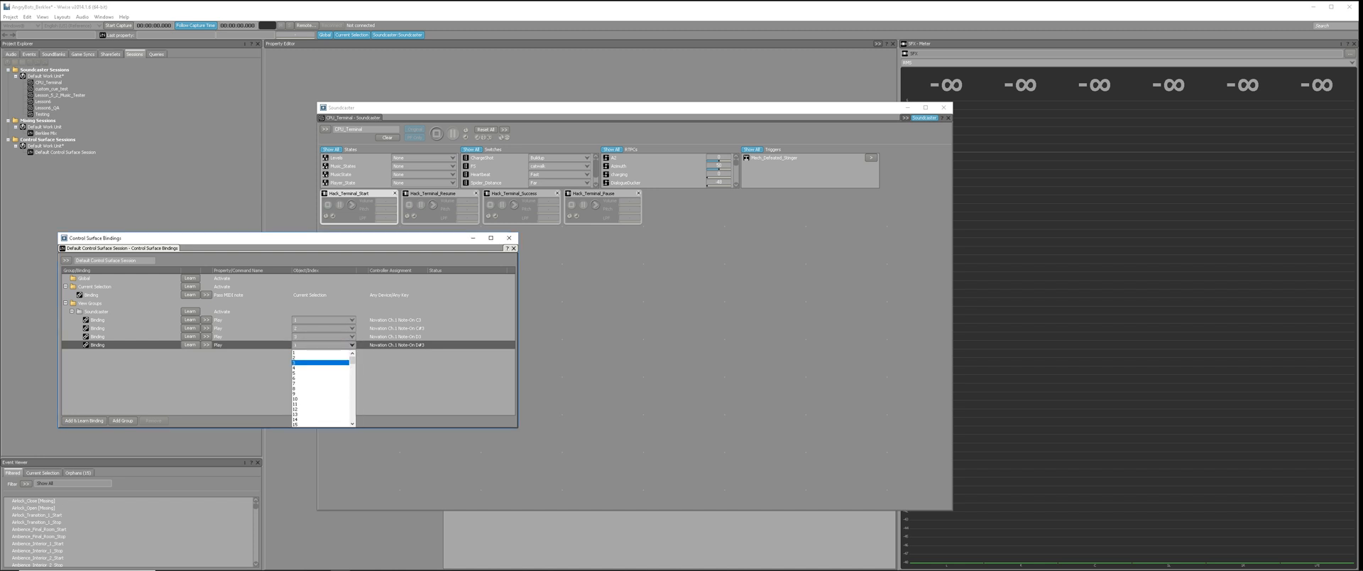
left_click(312, 367)
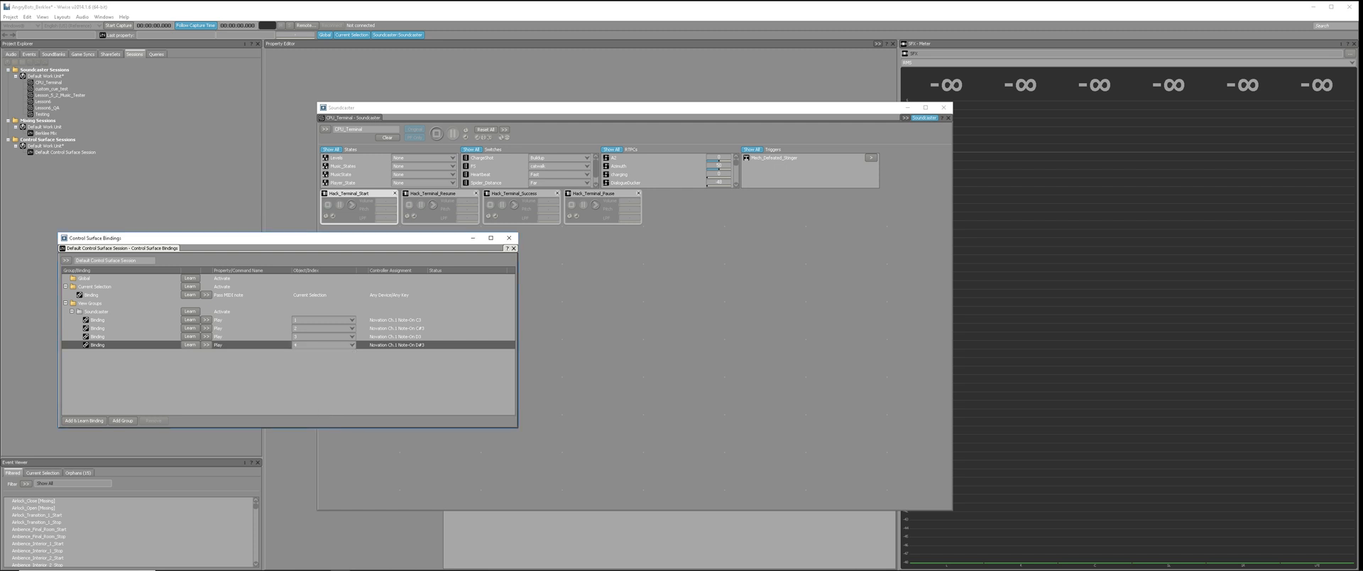
Lower the bindings window, and move Hack_Terminal_Start and Hack_Terminal_Resume to the second and third slots of the Soundcaster's second row.
left_click_drag(312, 238, 299, 284)
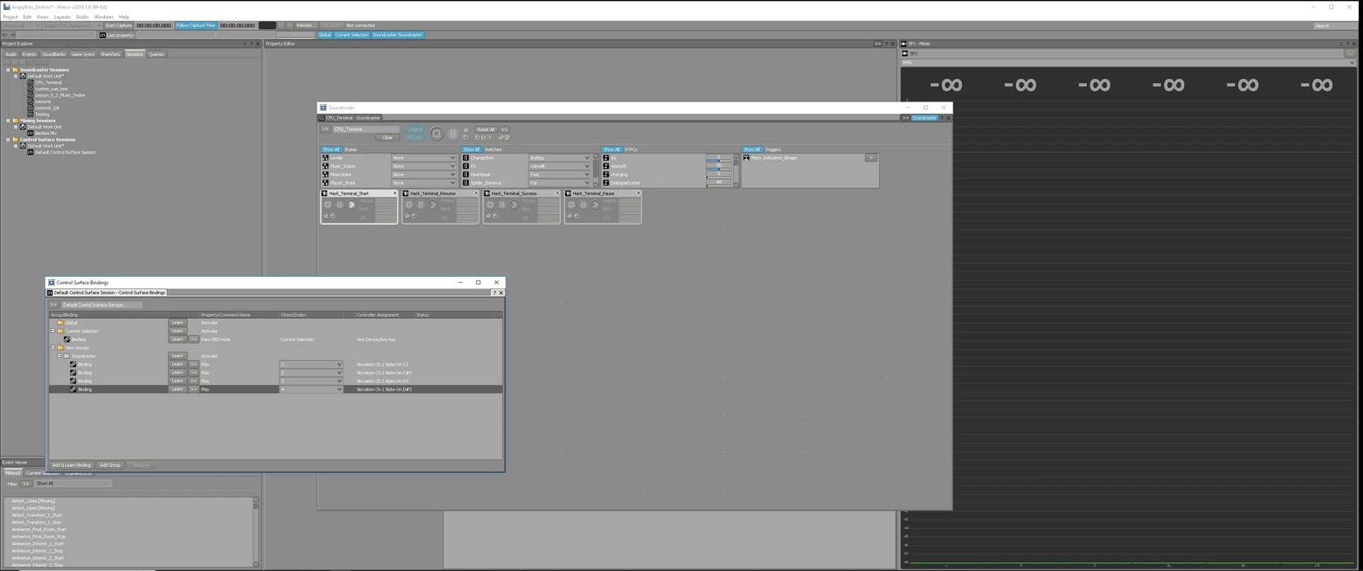
left_click_drag(355, 193, 436, 231)
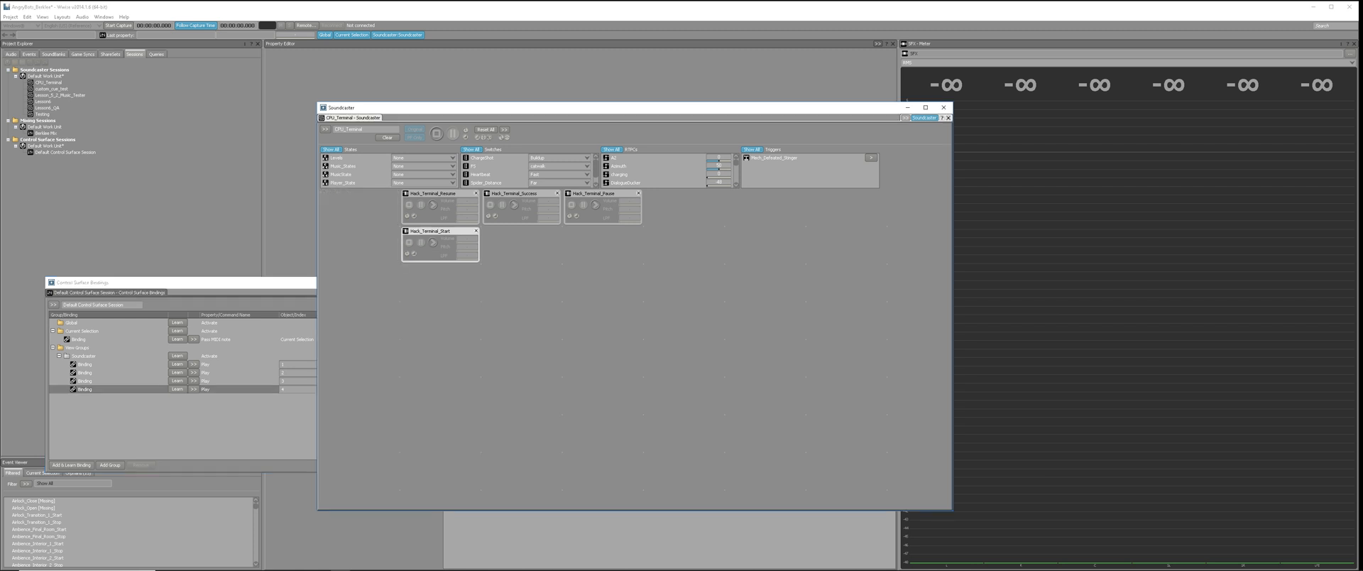
left_click_drag(433, 194, 515, 230)
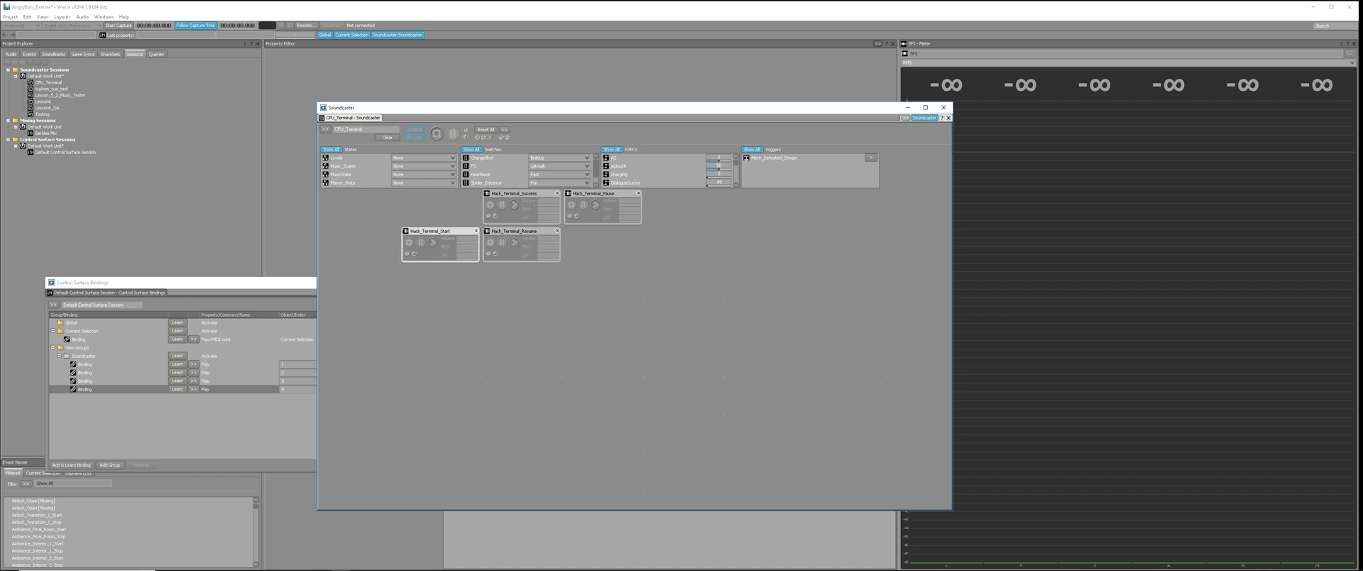
Return Hack_Terminal_Start and Hack_Terminal_Resume to the first and second slots of the Soundcaster's first row.
left_click_drag(490, 108, 640, 101)
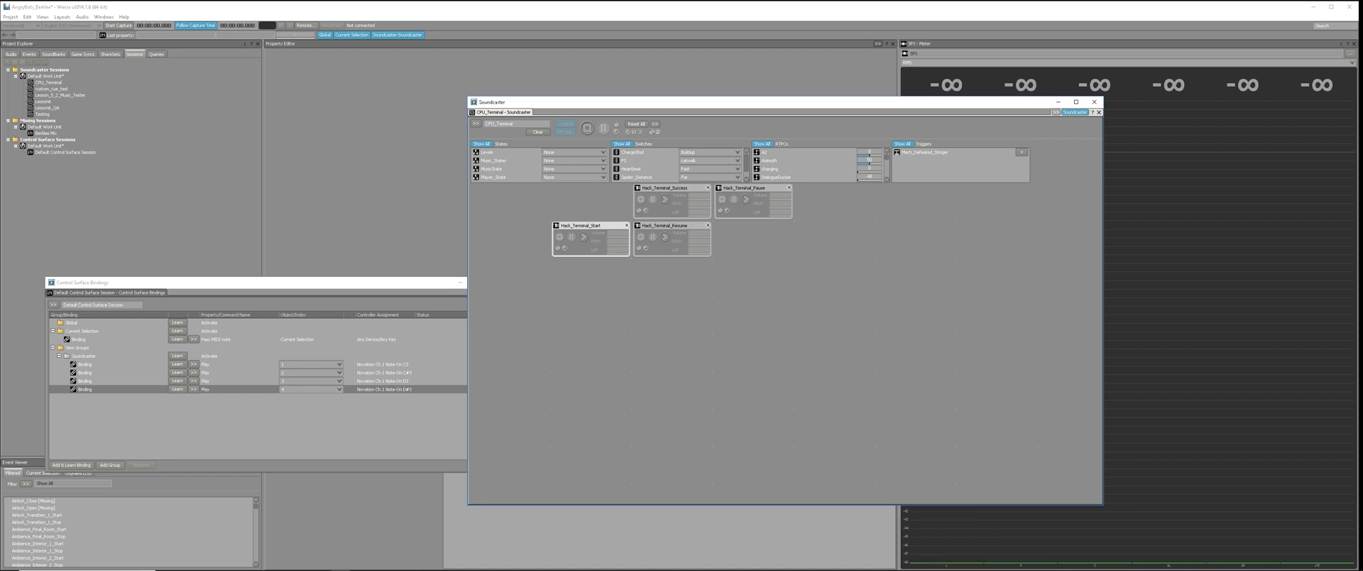
left_click_drag(582, 225, 501, 188)
left_click_drag(665, 226, 584, 188)
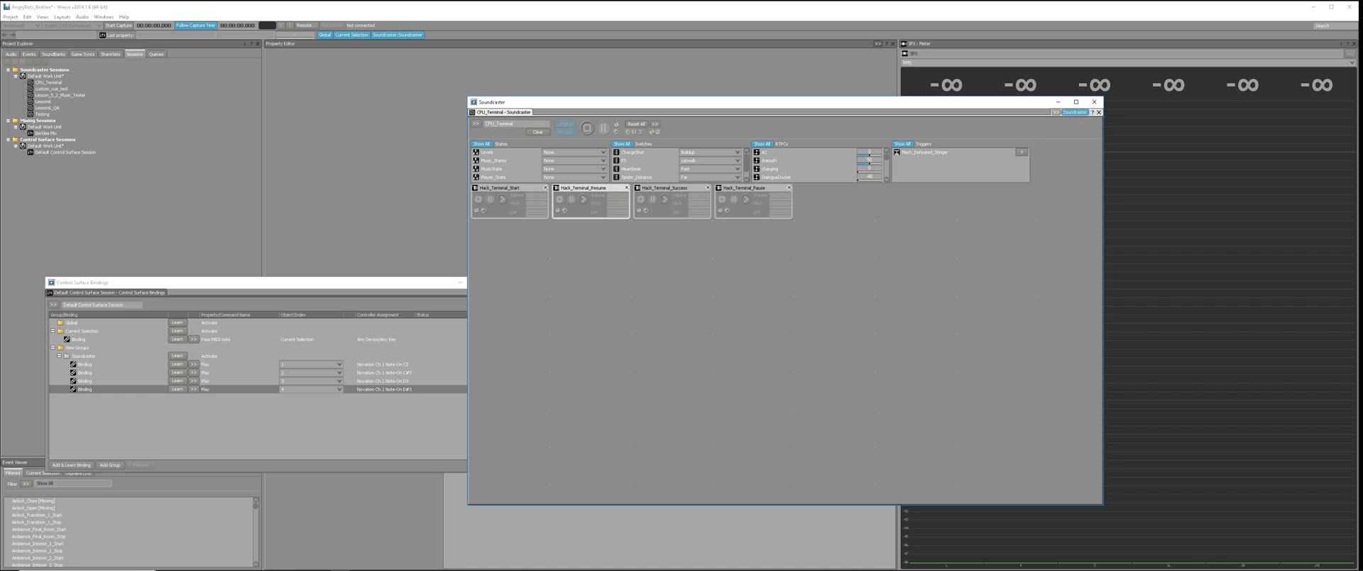
Reselect Soundcaster as the Soundcaster view's control surface group, then select the C#3 binding in the bindings window.
left_click_drag(1008, 102, 856, 60)
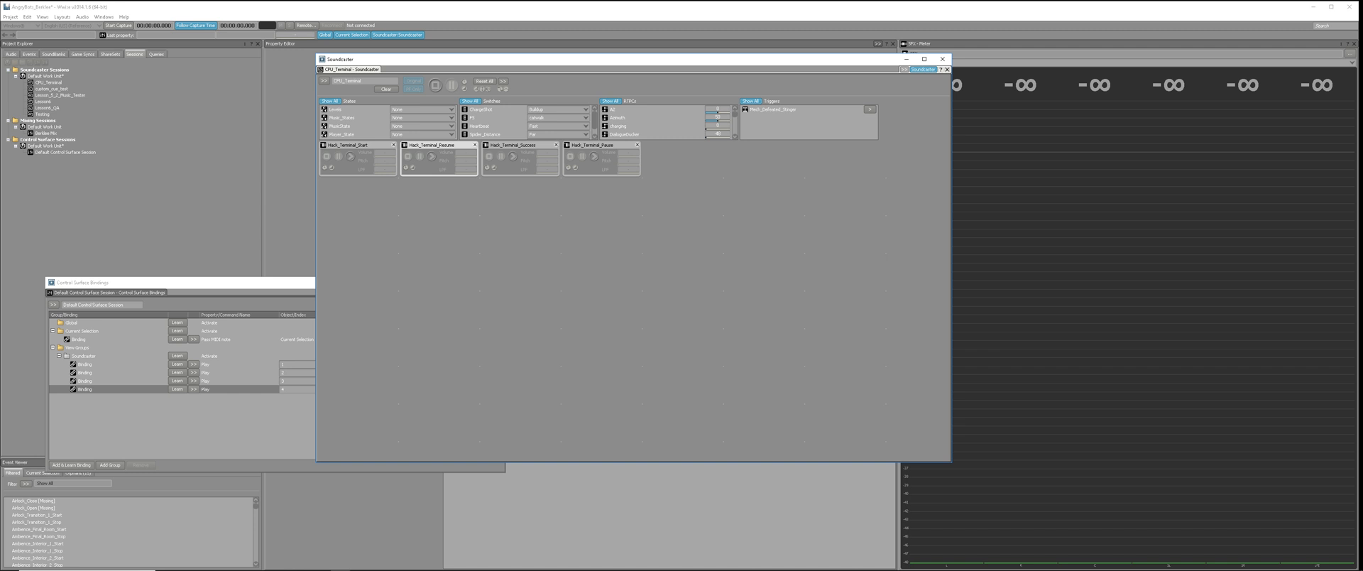
left_click(923, 68)
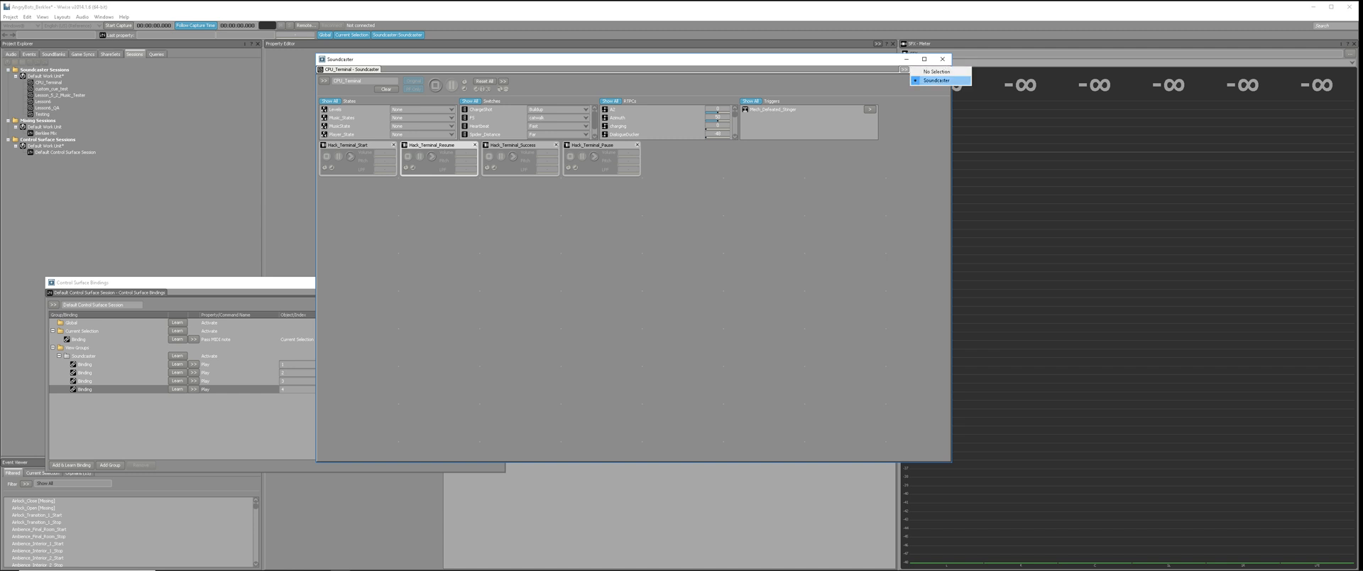
left_click(937, 80)
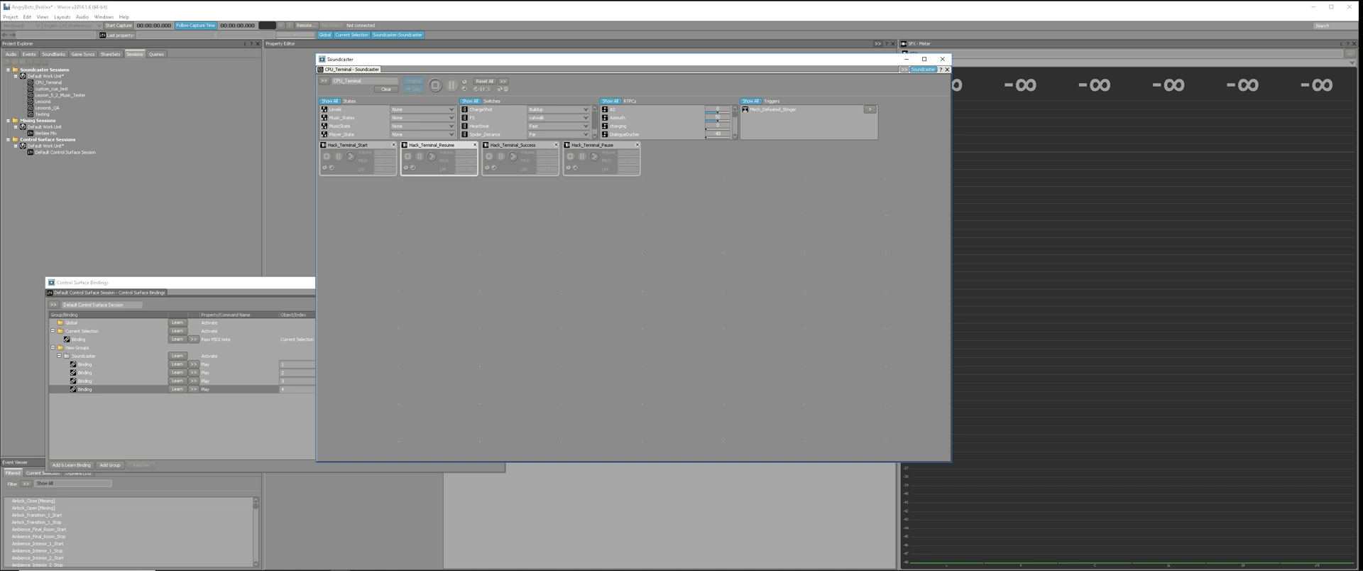
left_click(241, 372)
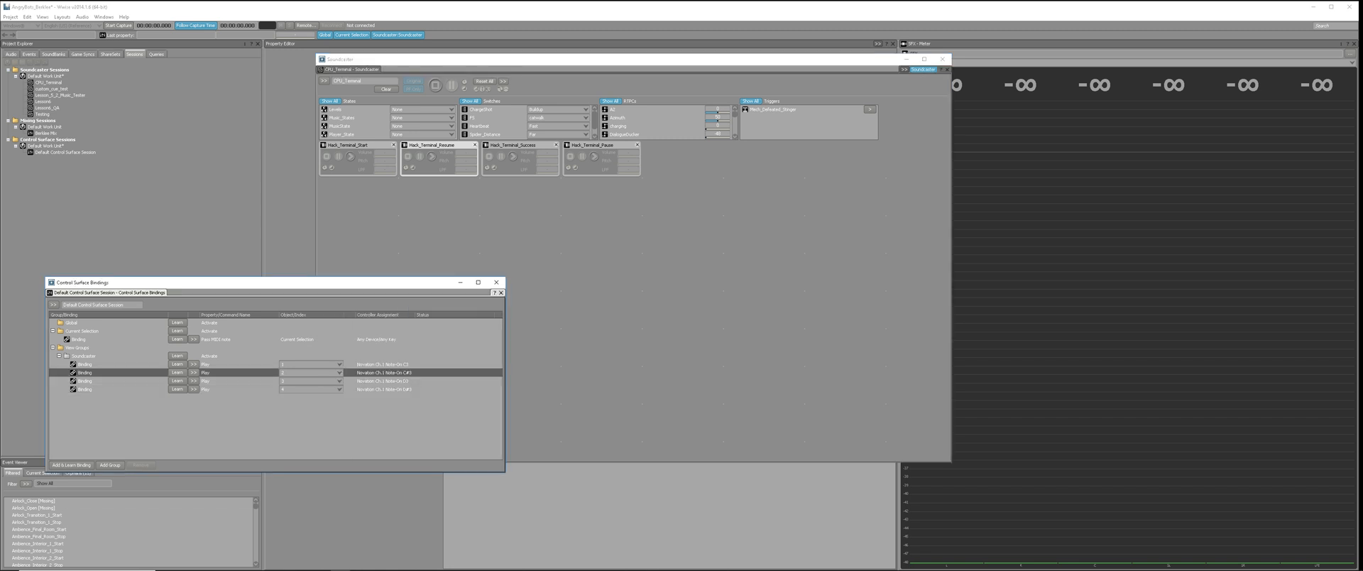